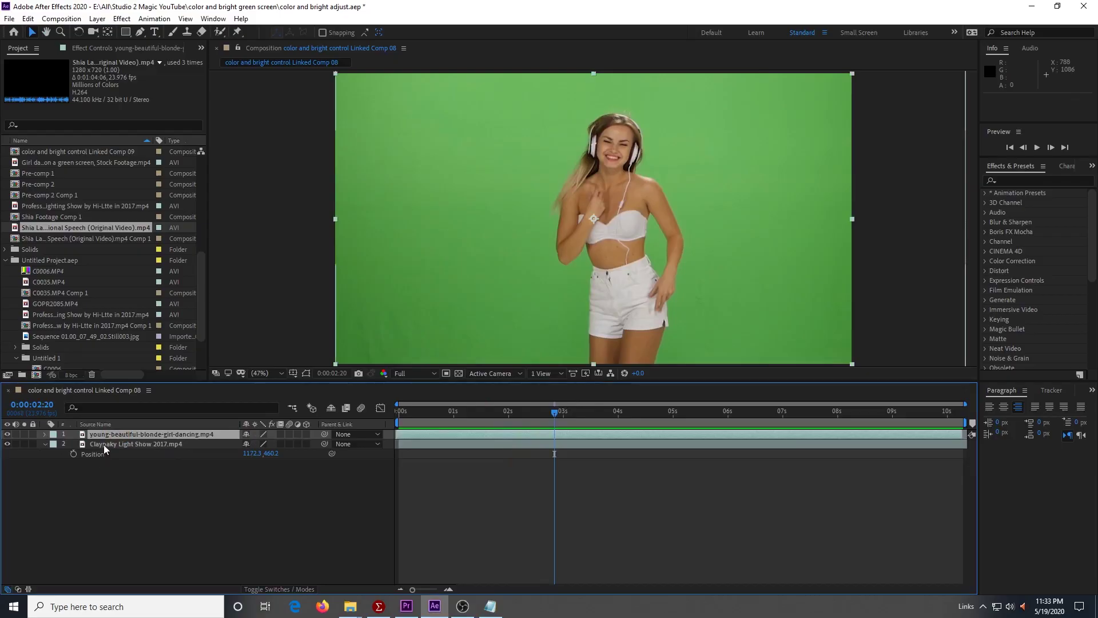
- Hide the dancer and play back the light-show background footage on its own
click(104, 445)
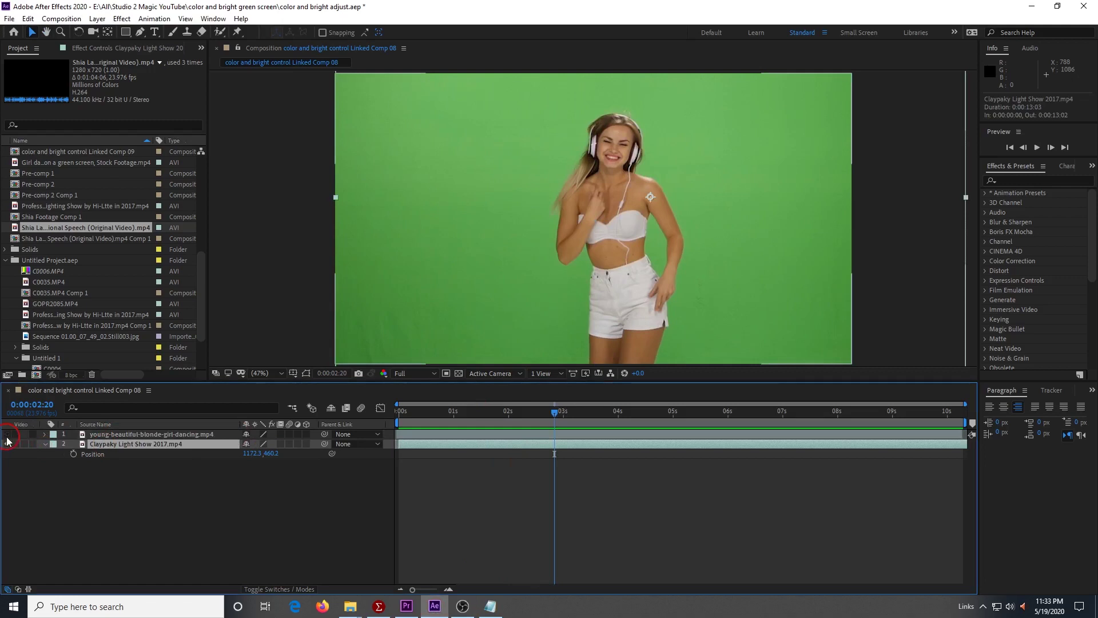
click(8, 436)
key(space)
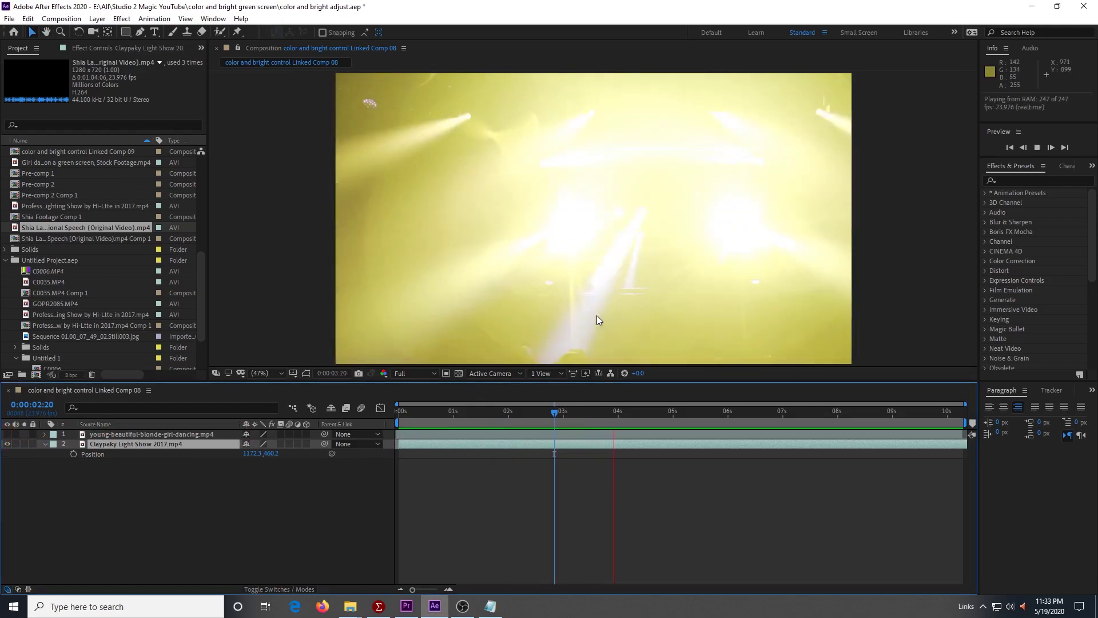
click(115, 435)
- Rename the light-show layer to 'Background Footage'
right_click(105, 446)
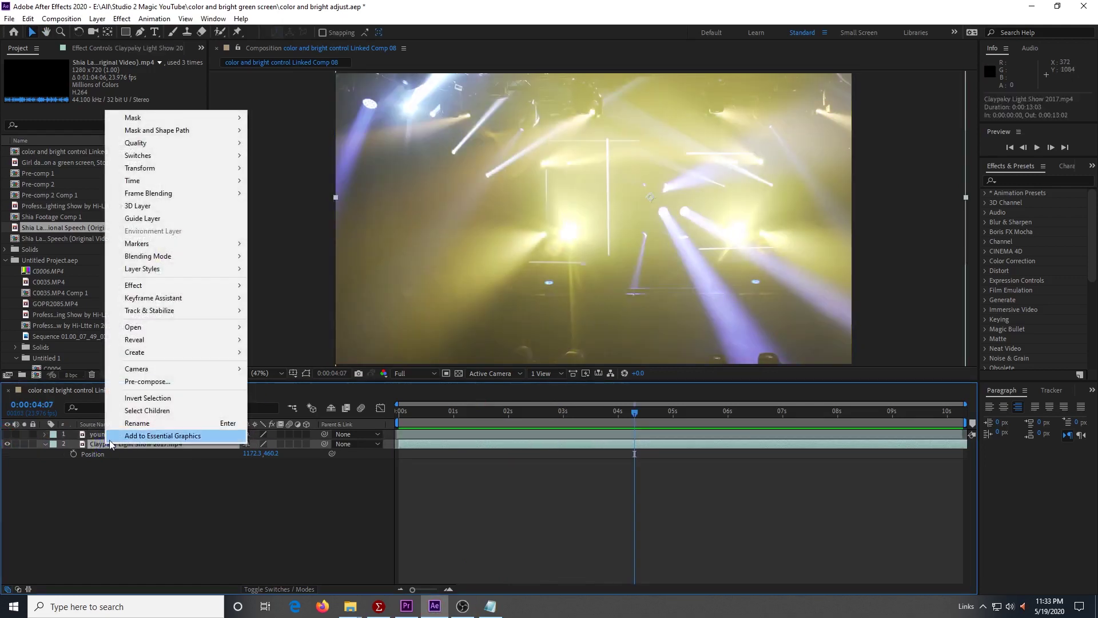
click(144, 381)
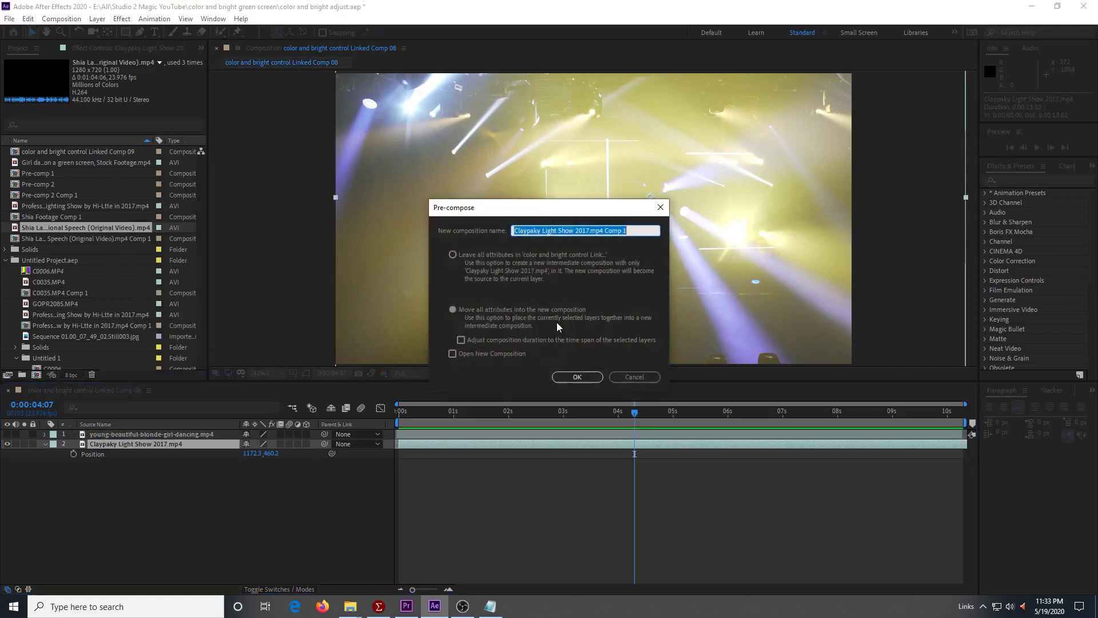
key(Return)
right_click(105, 445)
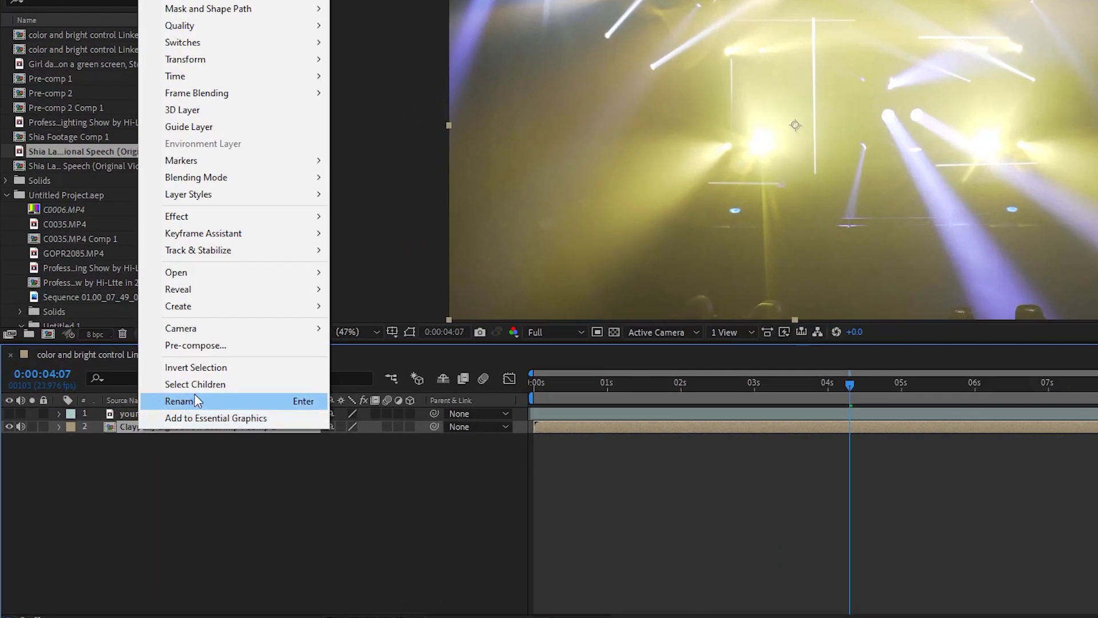
click(145, 430)
text(Background Footage)
click(155, 413)
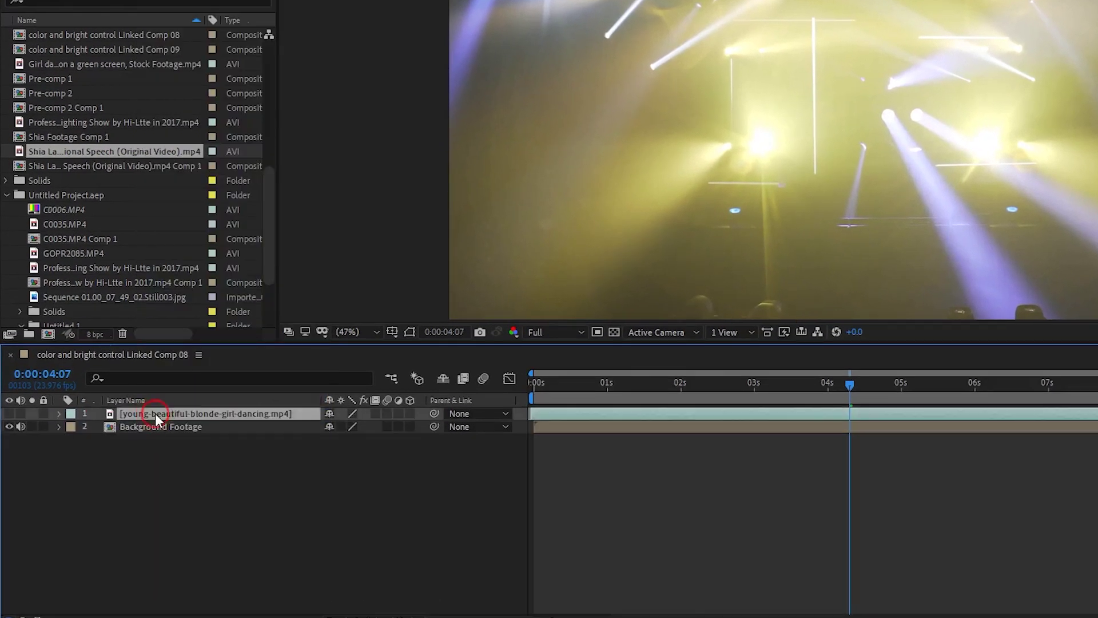
- Unhide the dancer layer and precompose it into its own comp
click(9, 413)
right_click(187, 414)
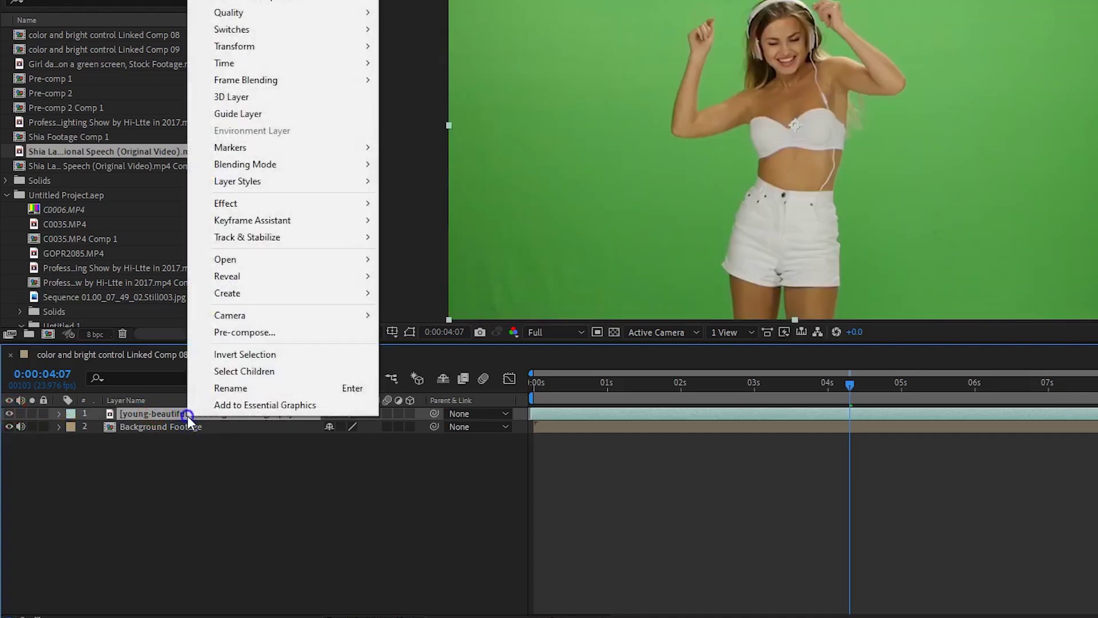
click(228, 334)
key(Return)
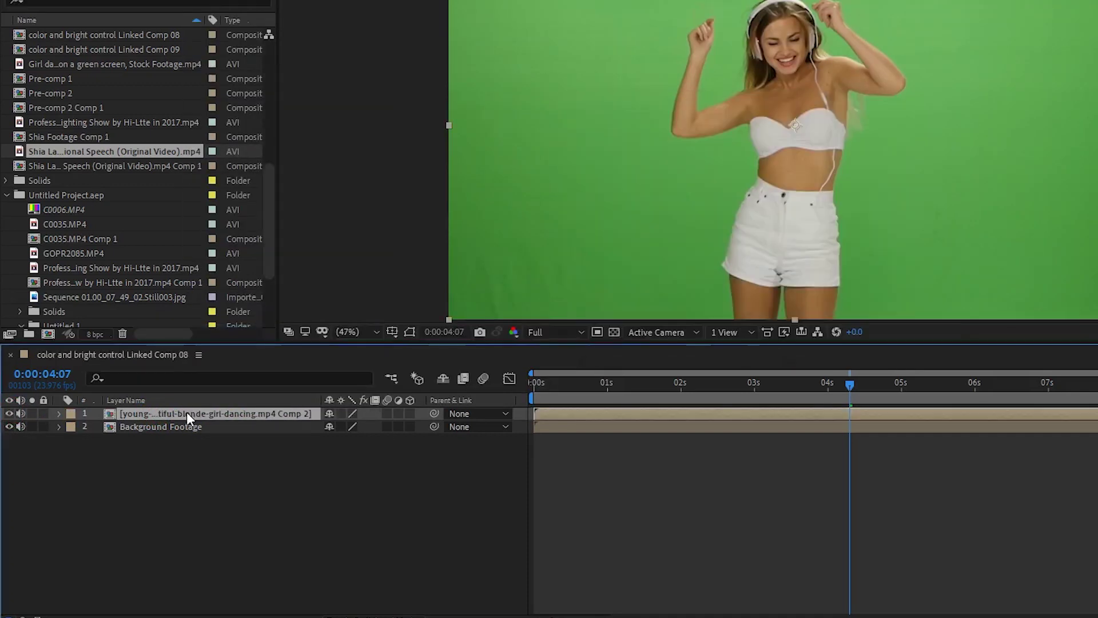
- Clean the background of the dancer's Keylight matte, enable Spill Killer, then return to the main comp
double_click(187, 412)
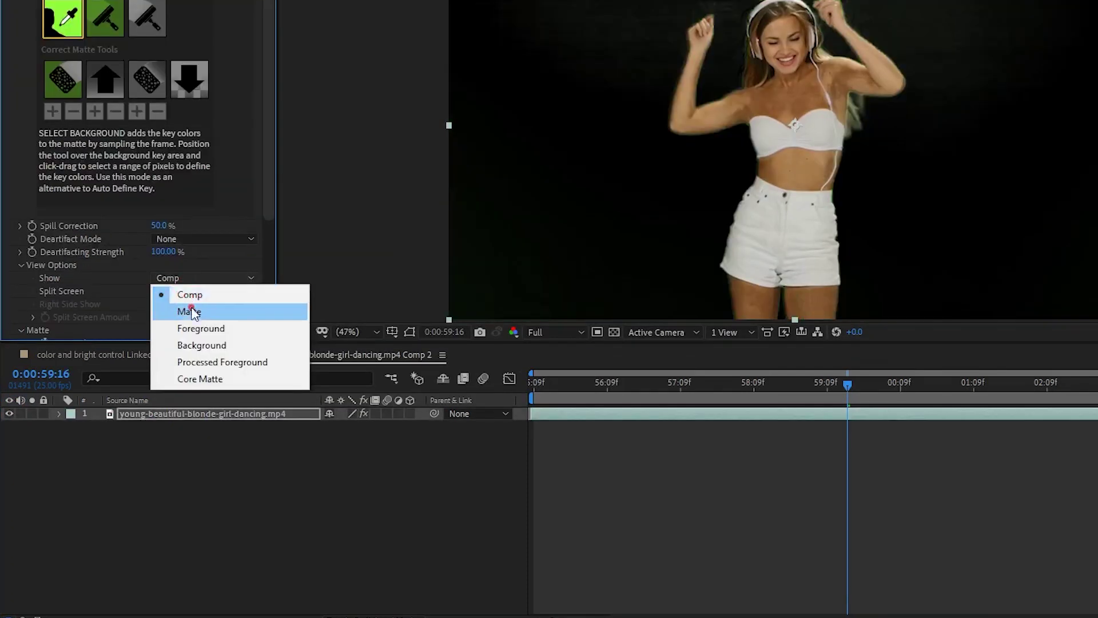
click(189, 309)
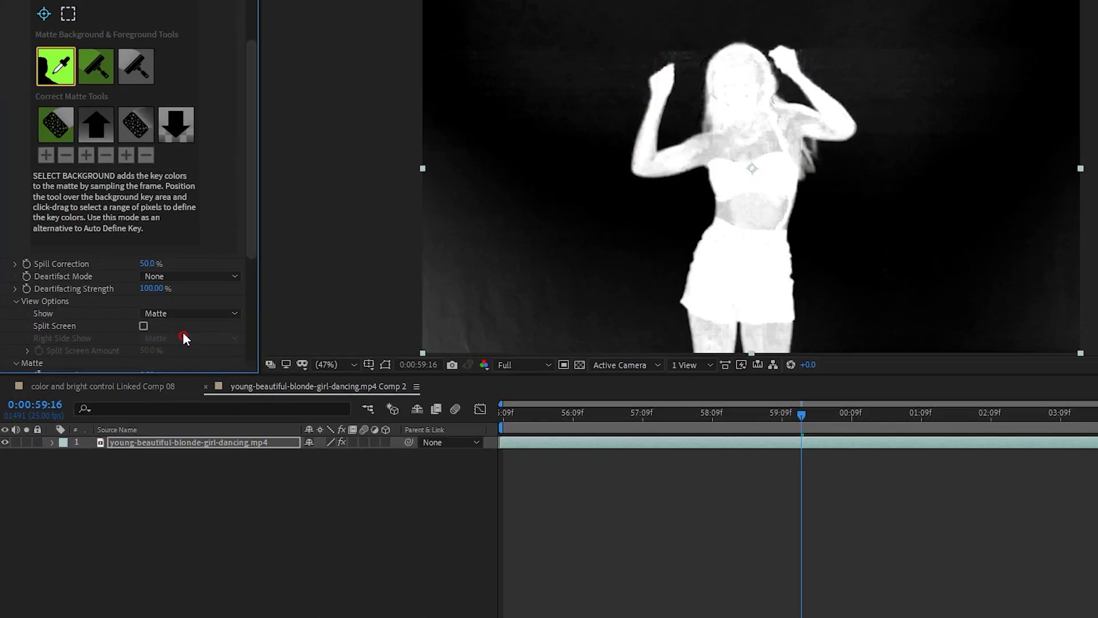
click(88, 120)
drag(866, 234, 959, 125)
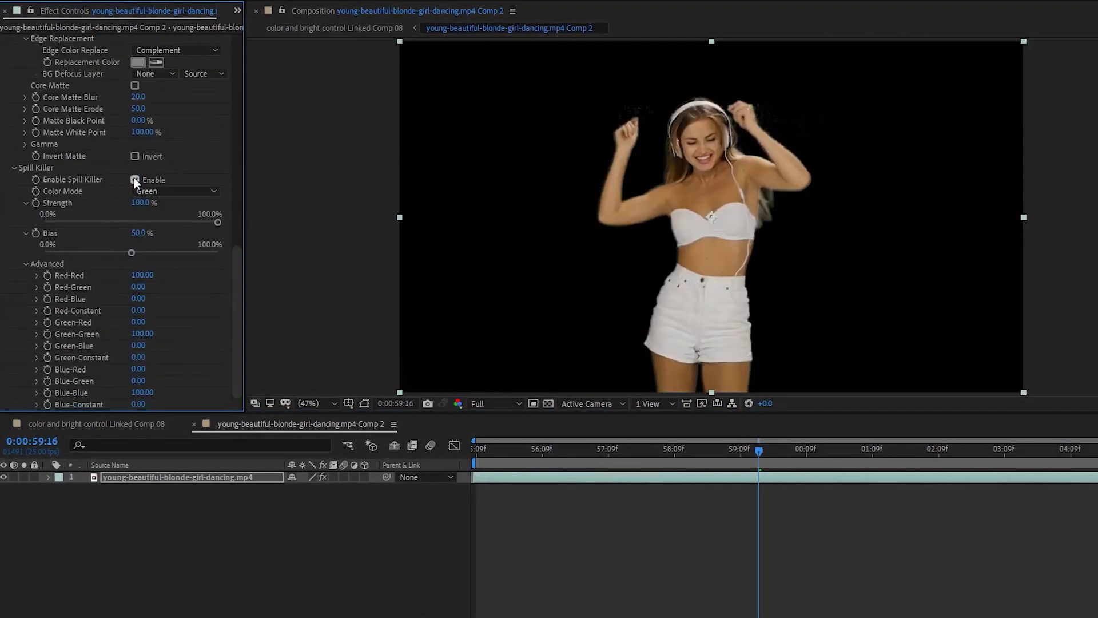
click(134, 179)
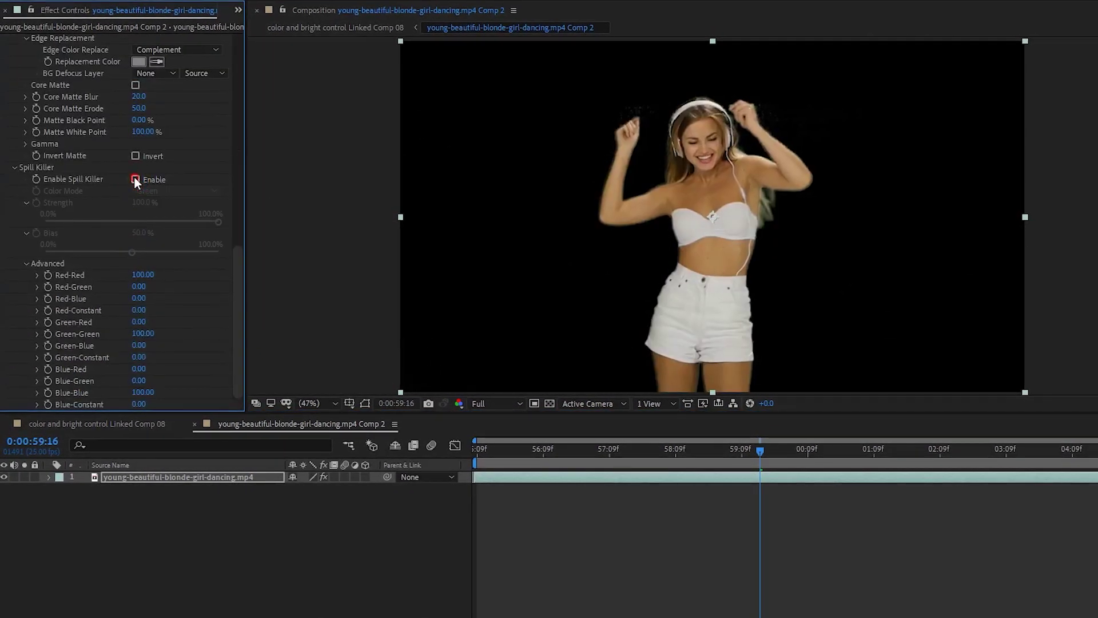
click(97, 423)
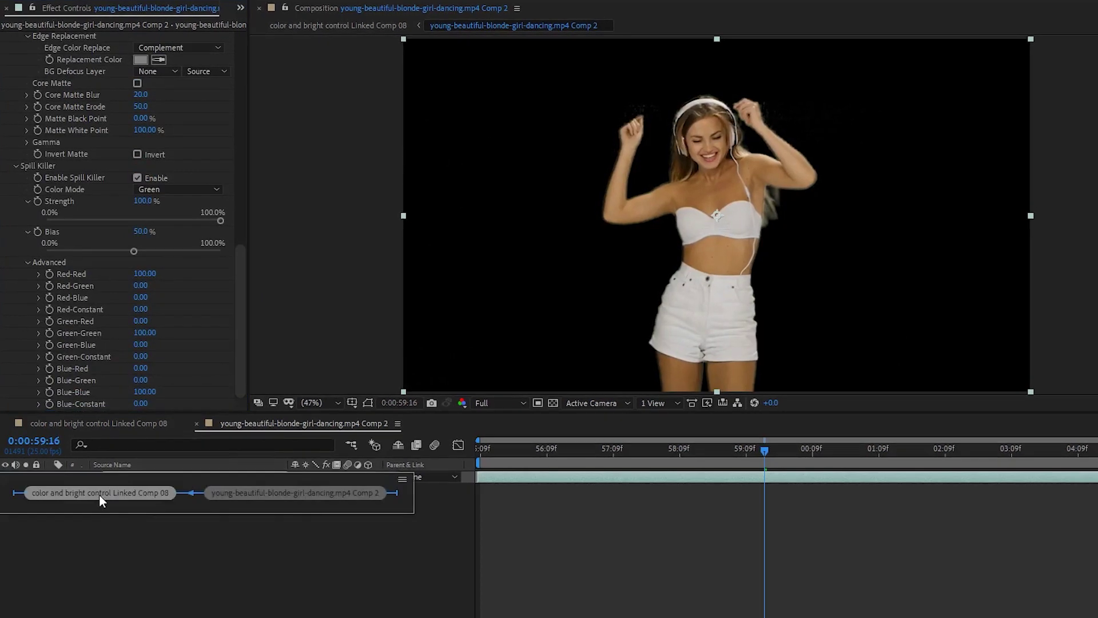
click(163, 475)
- Duplicate the keyed dancer layer and name the copy 'Foreground Footage'
key(ctrl+d)
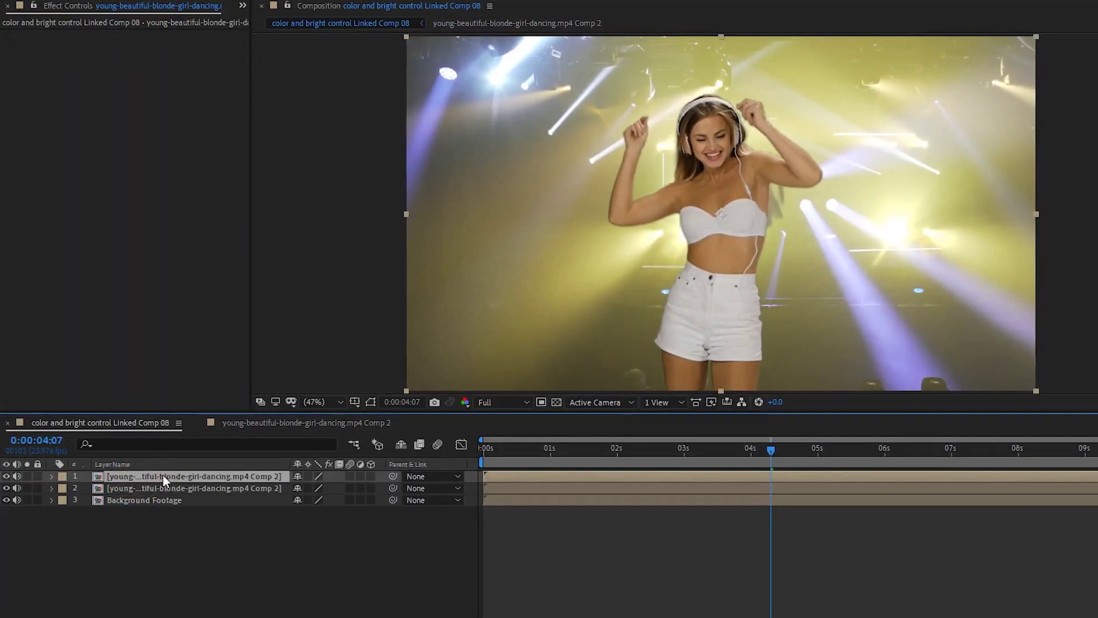
right_click(162, 488)
click(218, 453)
text(Foreground Footage)
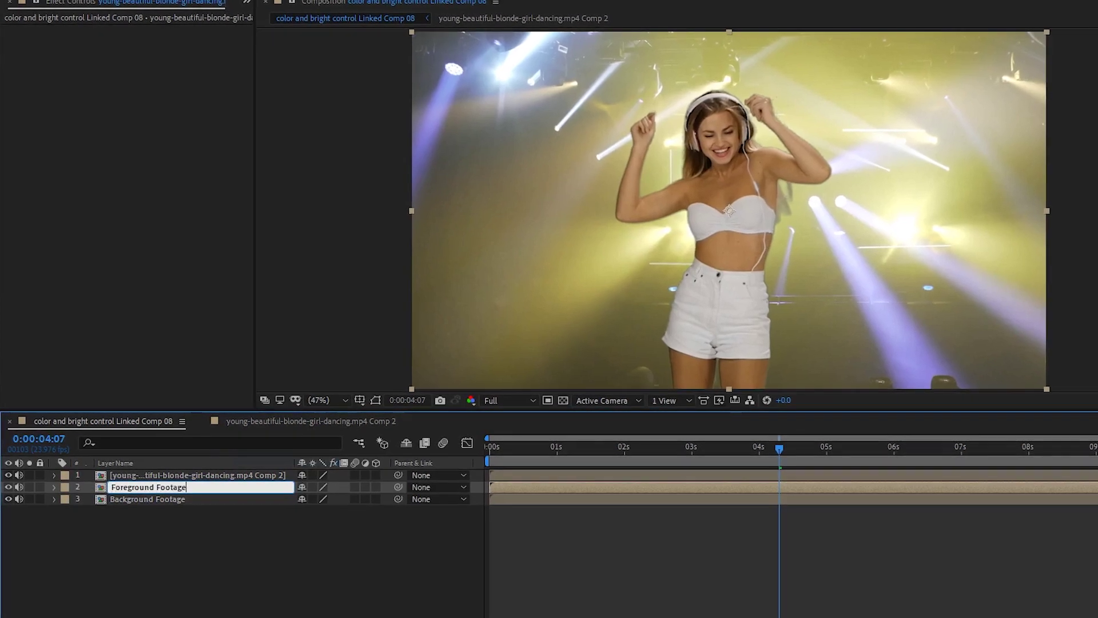
key(Return)
- Rename the top dancer layer 'Foreground Footage Original' and hide it
right_click(149, 474)
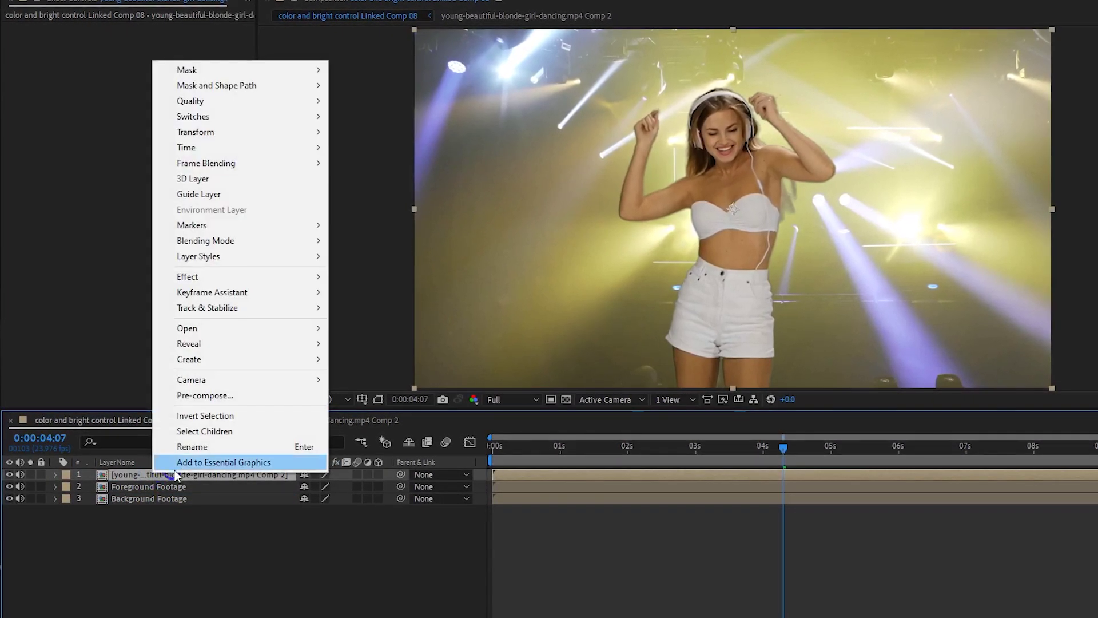
click(197, 446)
text(Foreground Footage)
text(Original)
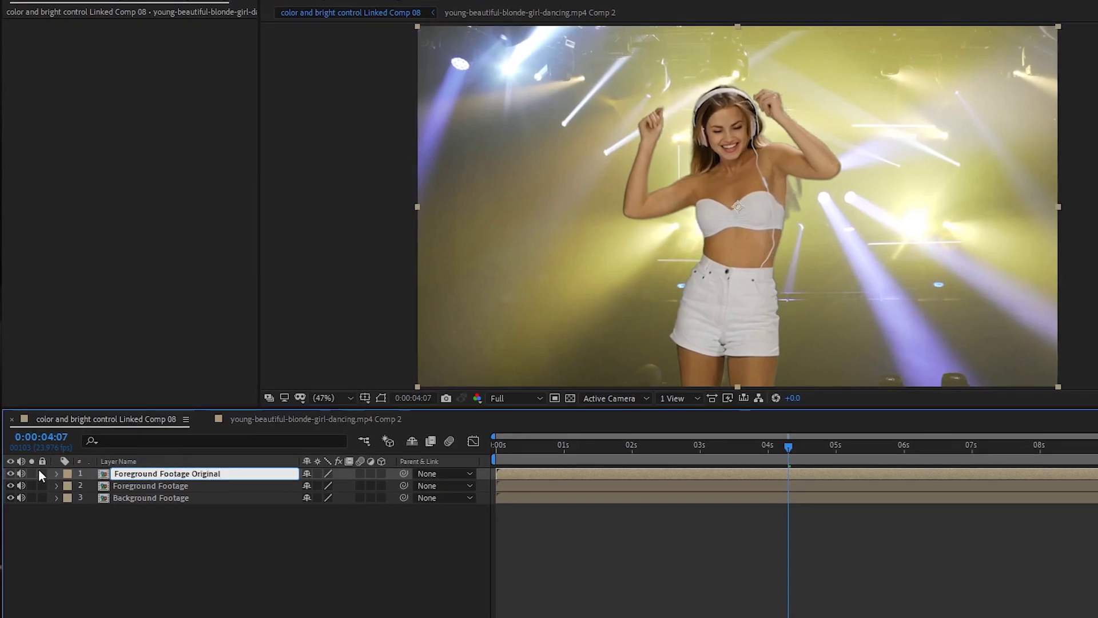
click(11, 474)
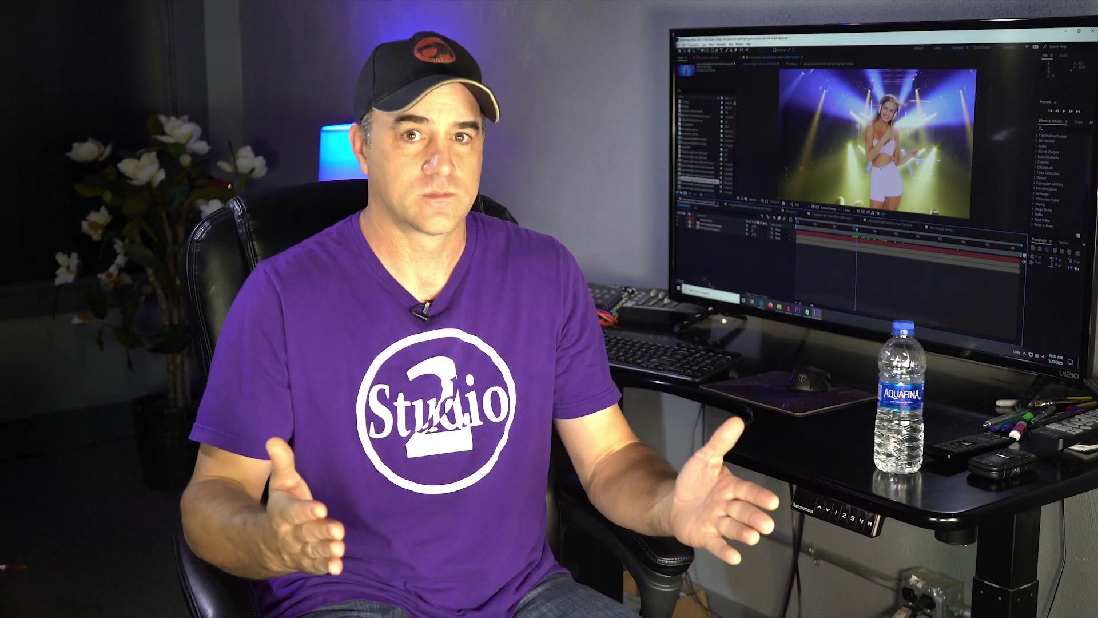
click(170, 490)
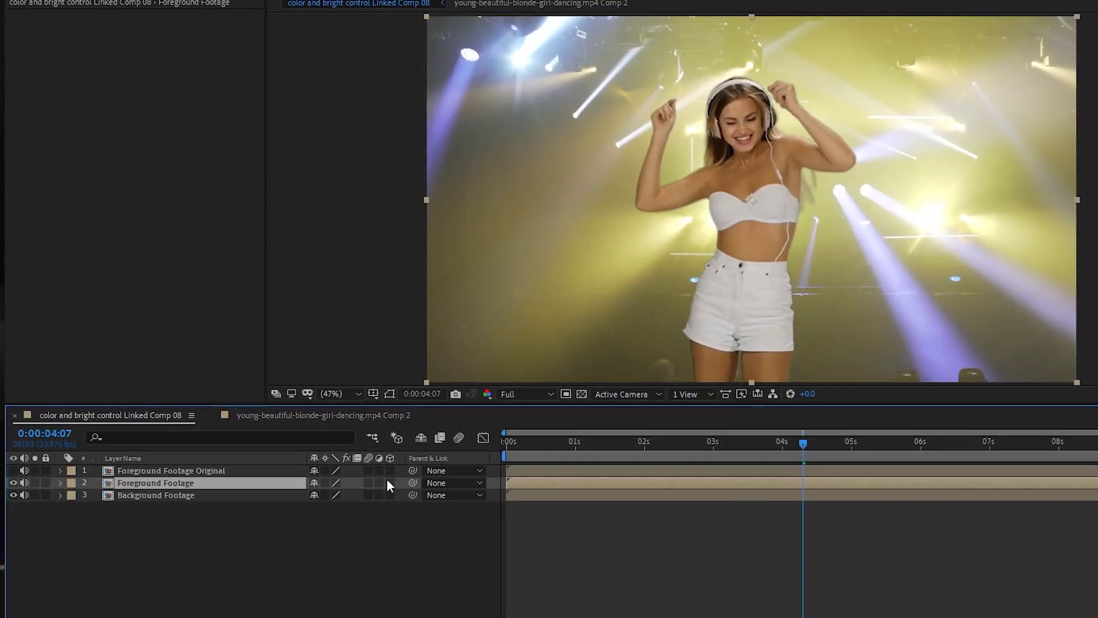
- Make Foreground Footage 3D and add a 300% Ambient light at the top of the stack
click(391, 482)
right_click(232, 550)
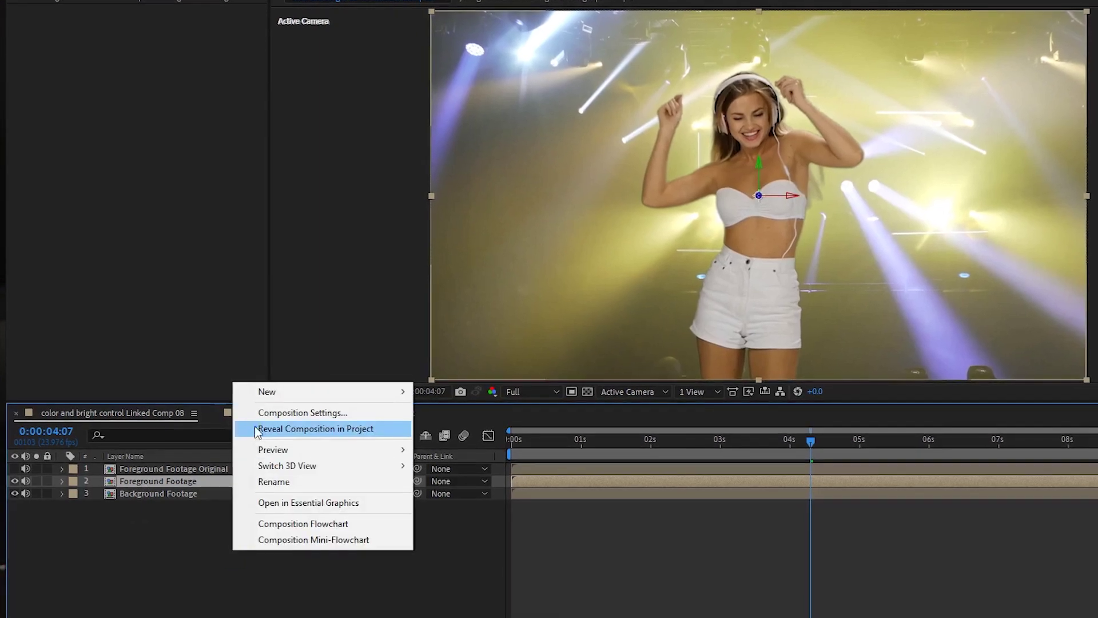
mouse_move(278, 398)
click(447, 445)
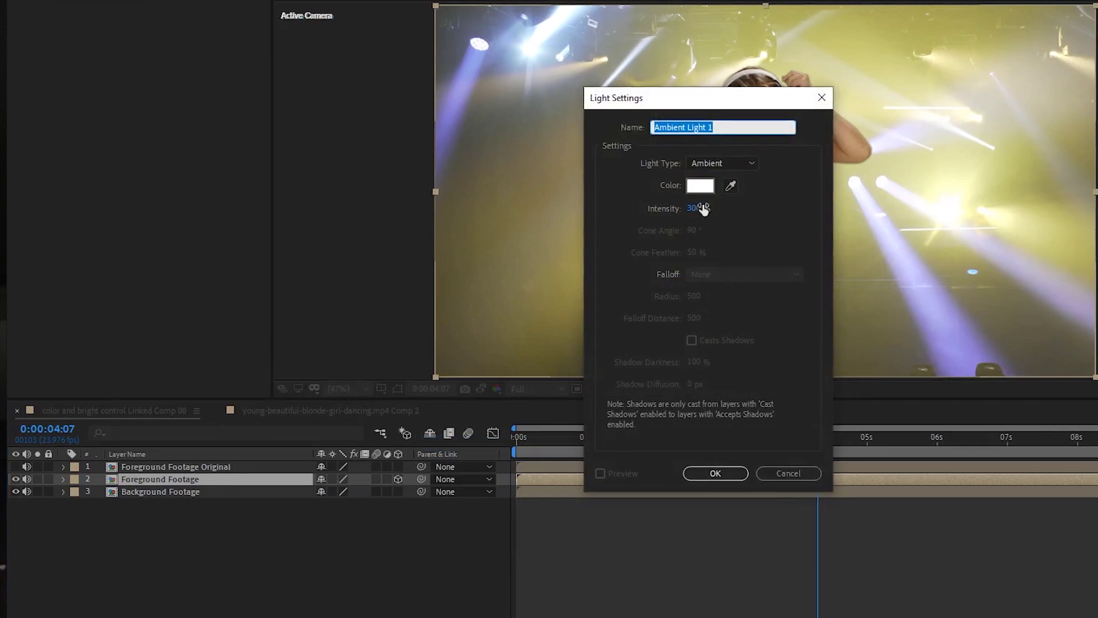
click(722, 473)
drag(138, 480, 137, 461)
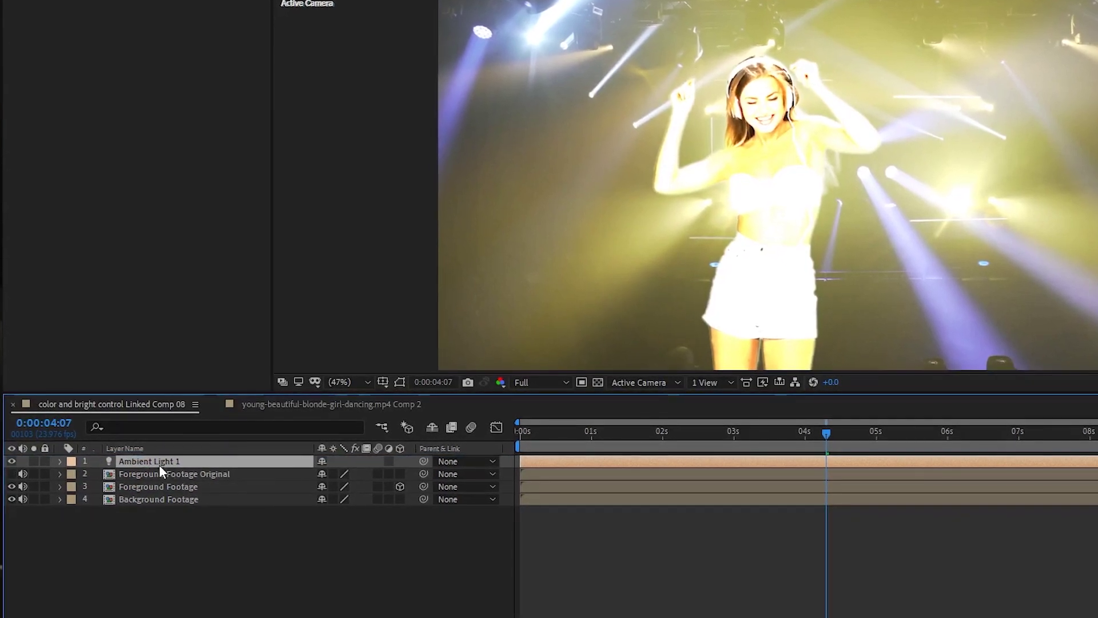
- Apply the Sample Image Expression preset to Background Footage
click(398, 487)
click(123, 499)
click(1020, 181)
text(sample)
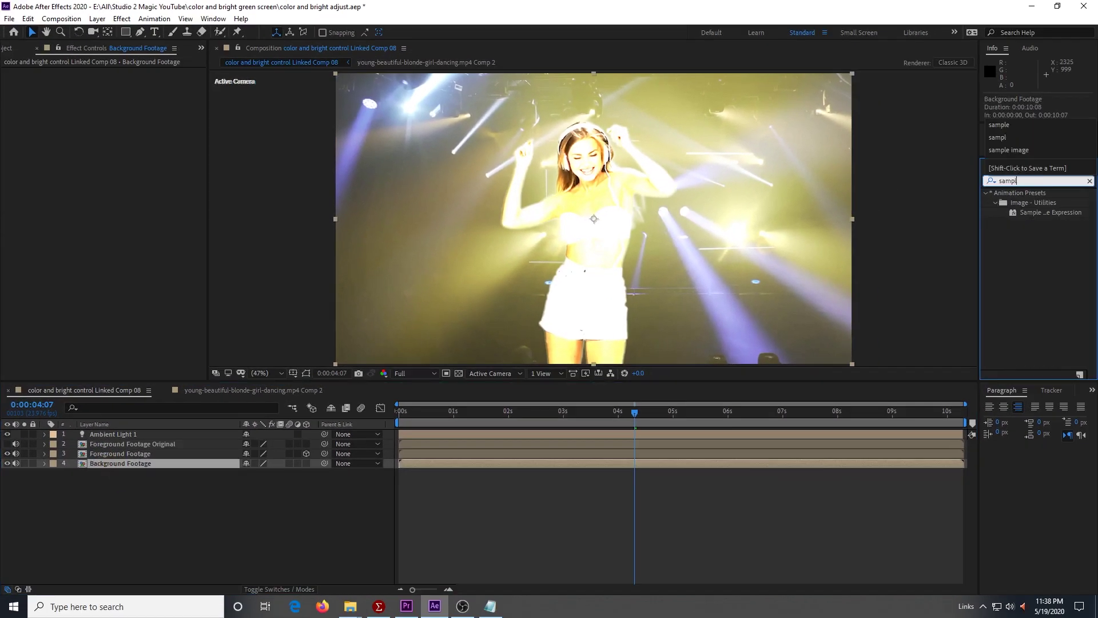
click(1068, 213)
drag(82, 228, 83, 228)
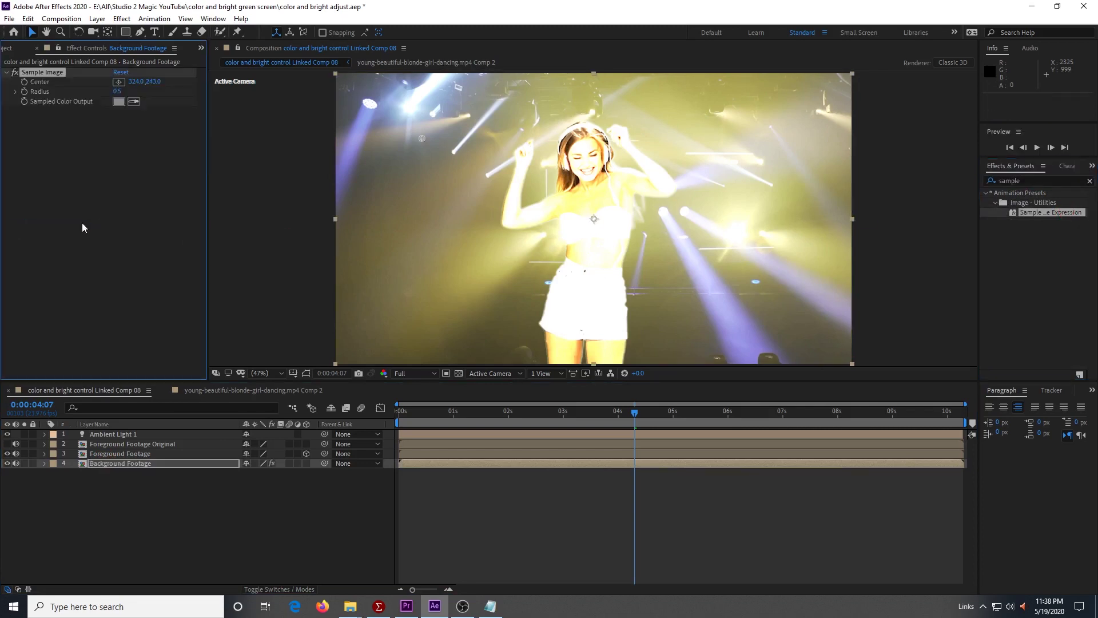
- Place the sample point on the stage beside the dancer and set the radius to 100
click(118, 82)
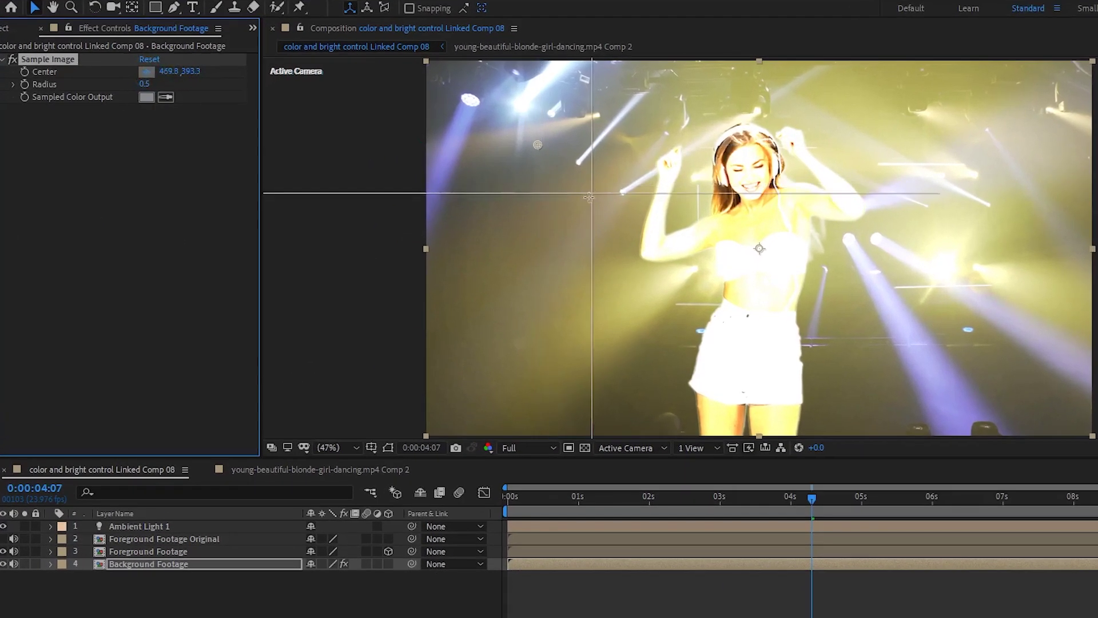
click(599, 219)
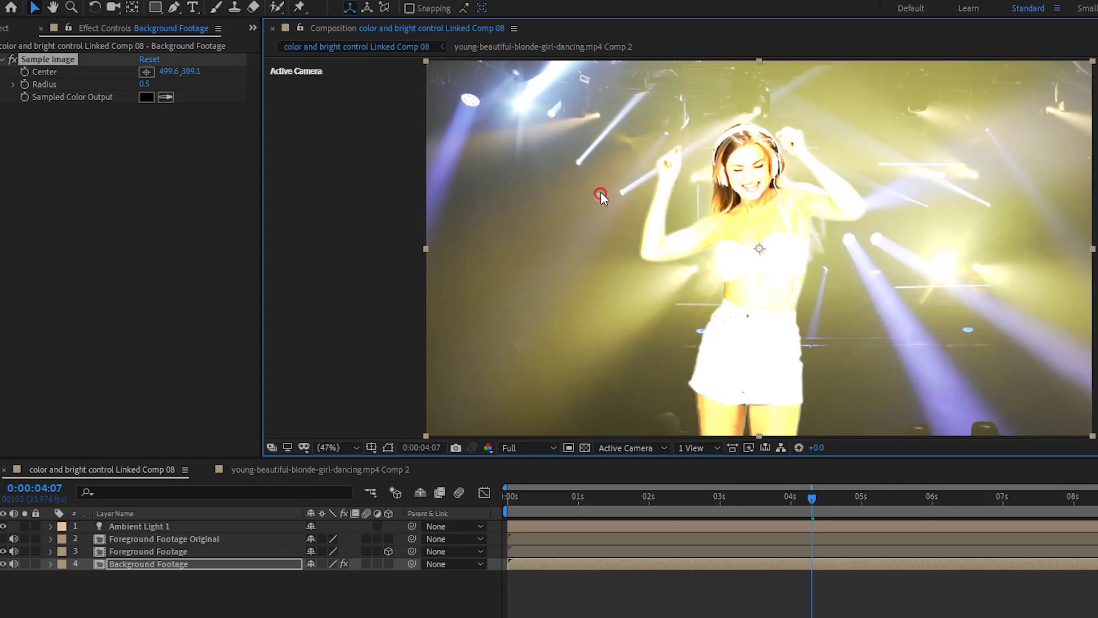
drag(599, 182, 576, 209)
click(14, 84)
drag(37, 108, 46, 106)
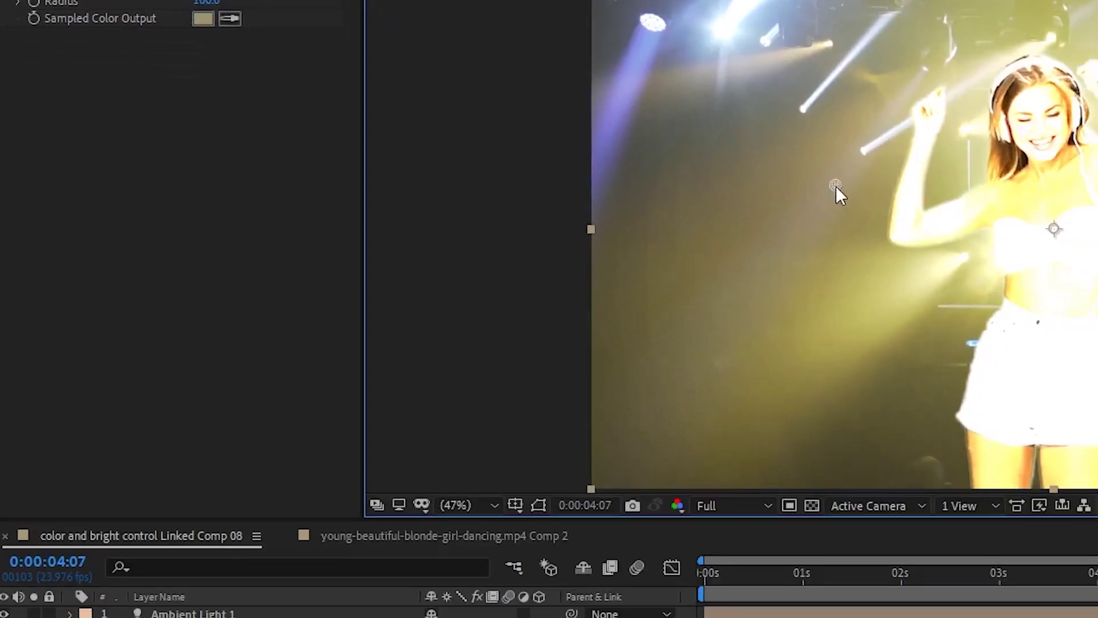
click(63, 471)
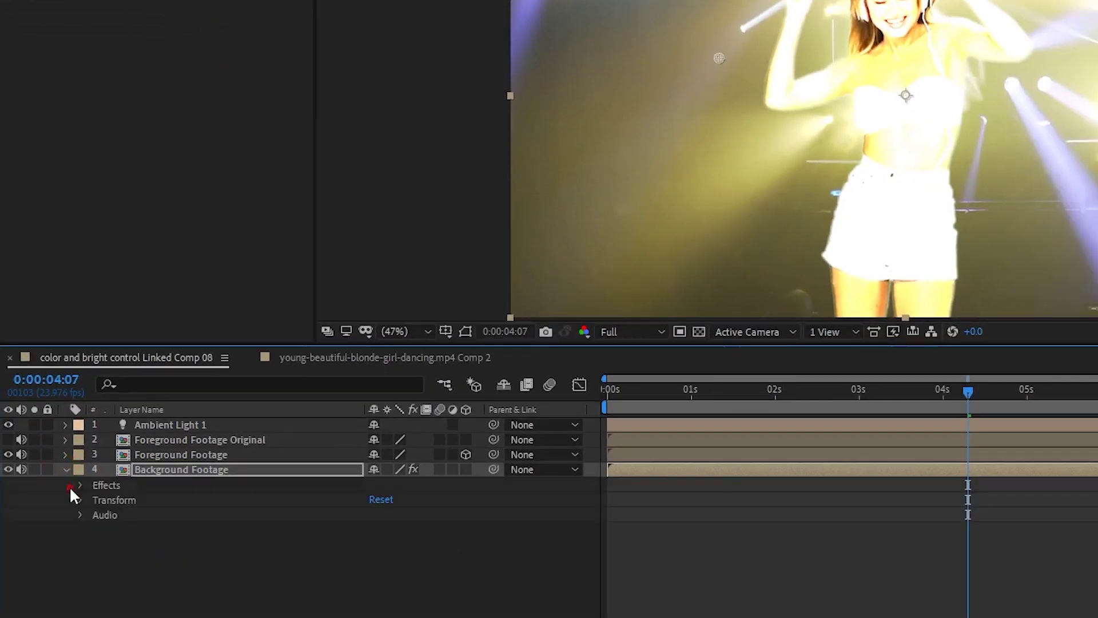
- Link Ambient Light 1's Color to Background Footage's Sampled Color Output, then preview the composite
click(80, 485)
click(95, 501)
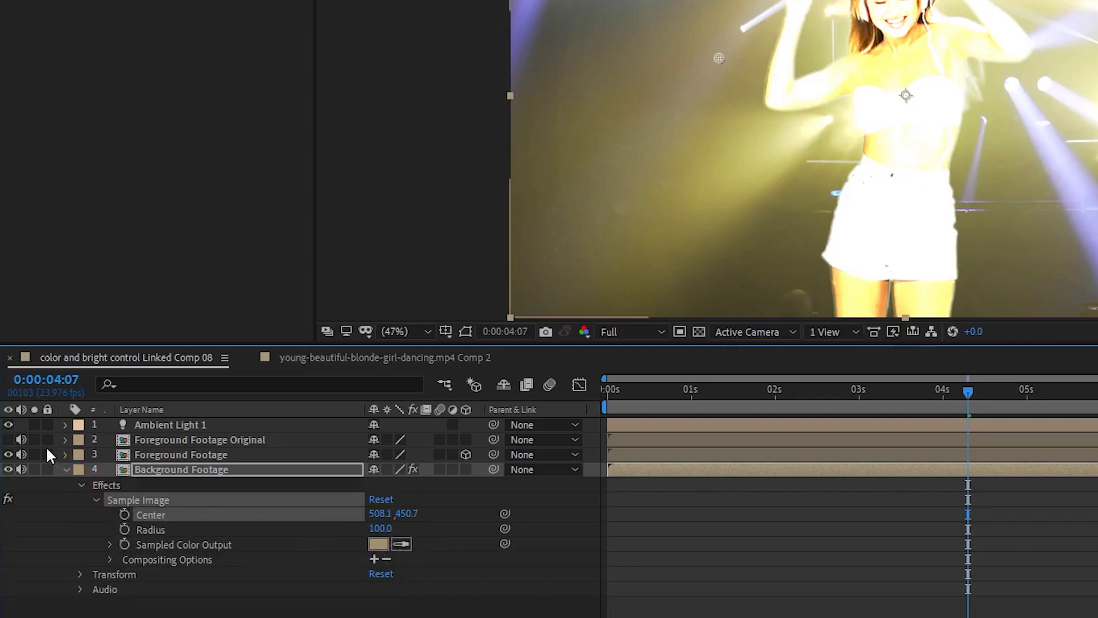
click(65, 425)
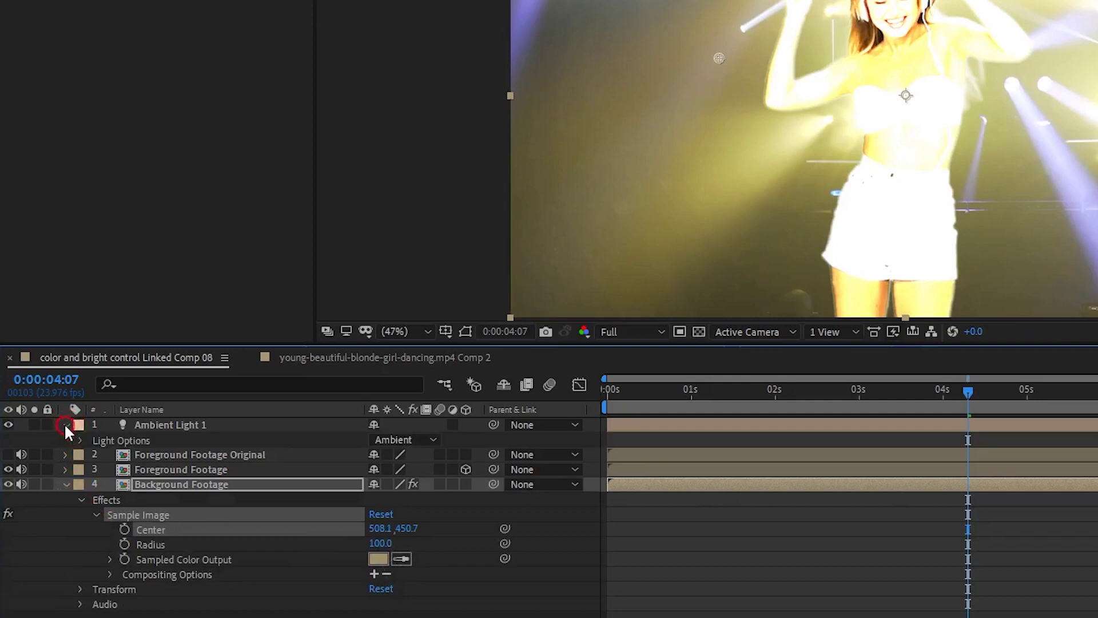
click(81, 440)
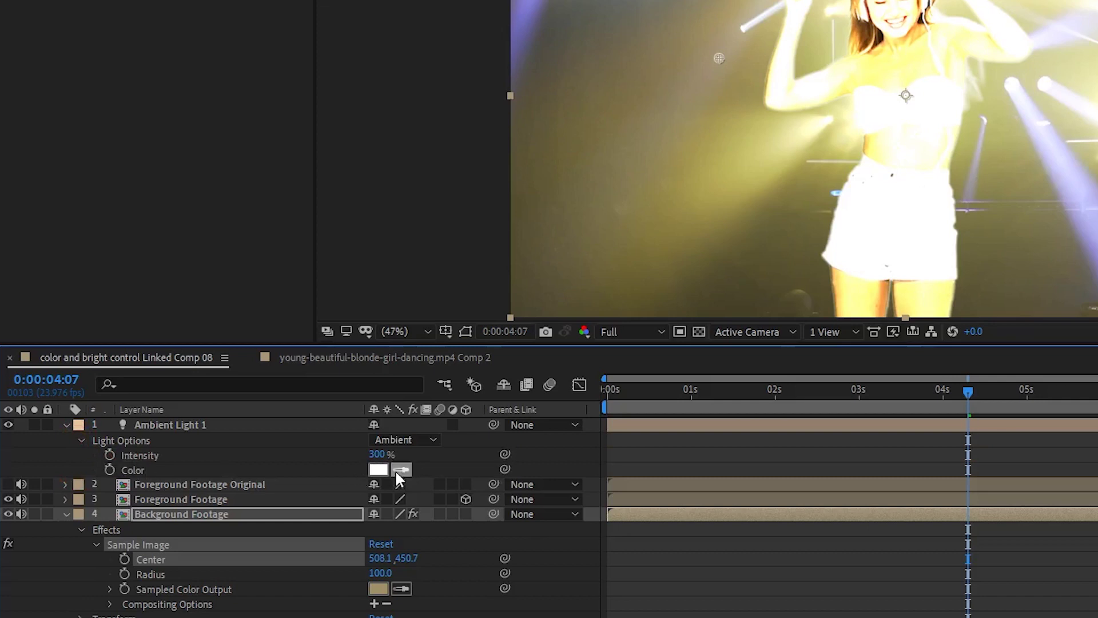
drag(506, 469, 187, 589)
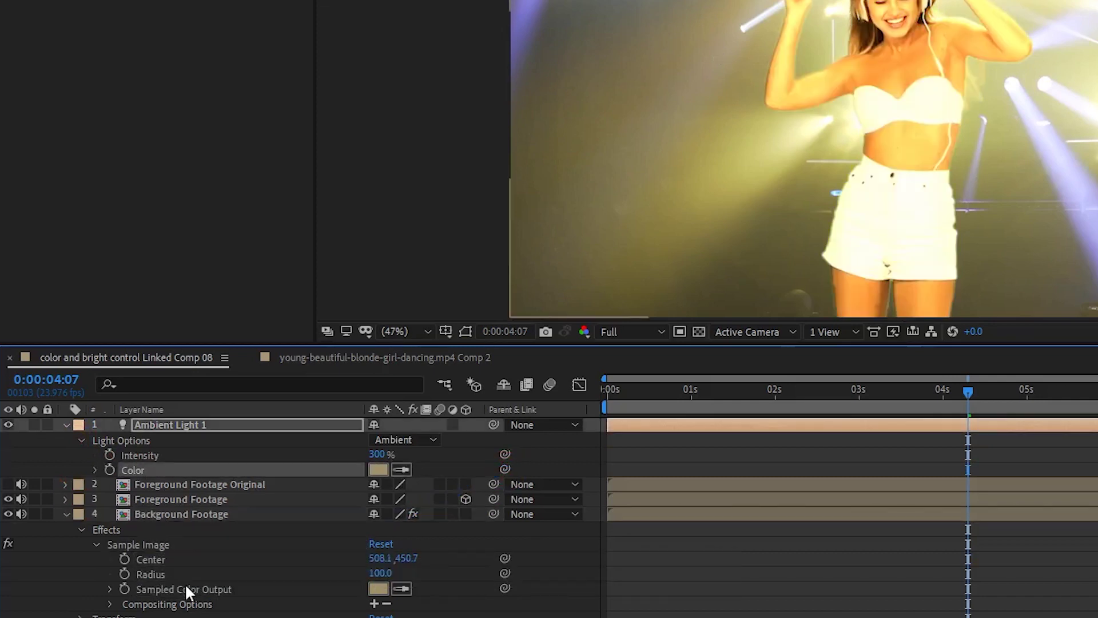
click(666, 389)
key(space)
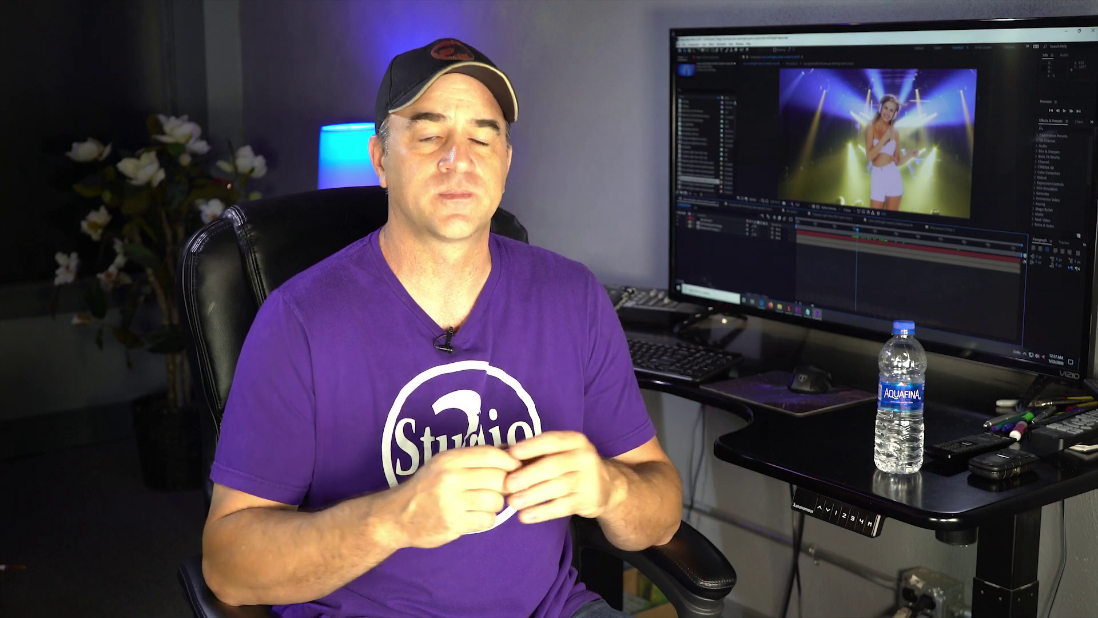
- Add a new white solid layer with default settings
right_click(115, 522)
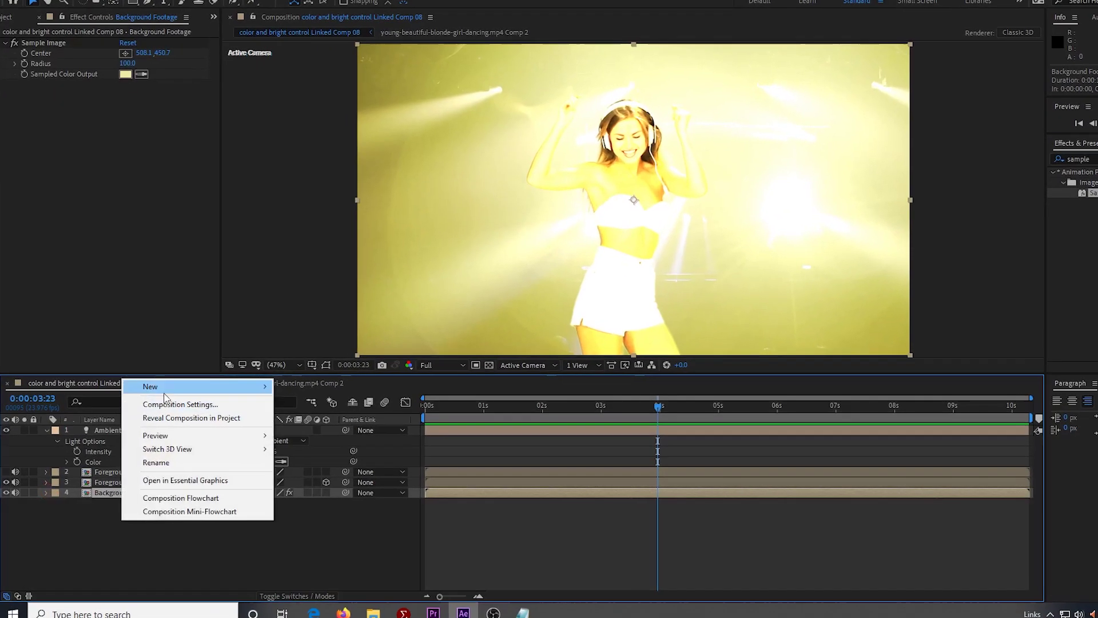
mouse_move(172, 393)
click(283, 408)
click(351, 404)
click(743, 375)
- Rename the solid 'Brightness control' and hide it
right_click(126, 492)
click(165, 466)
text(Bir)
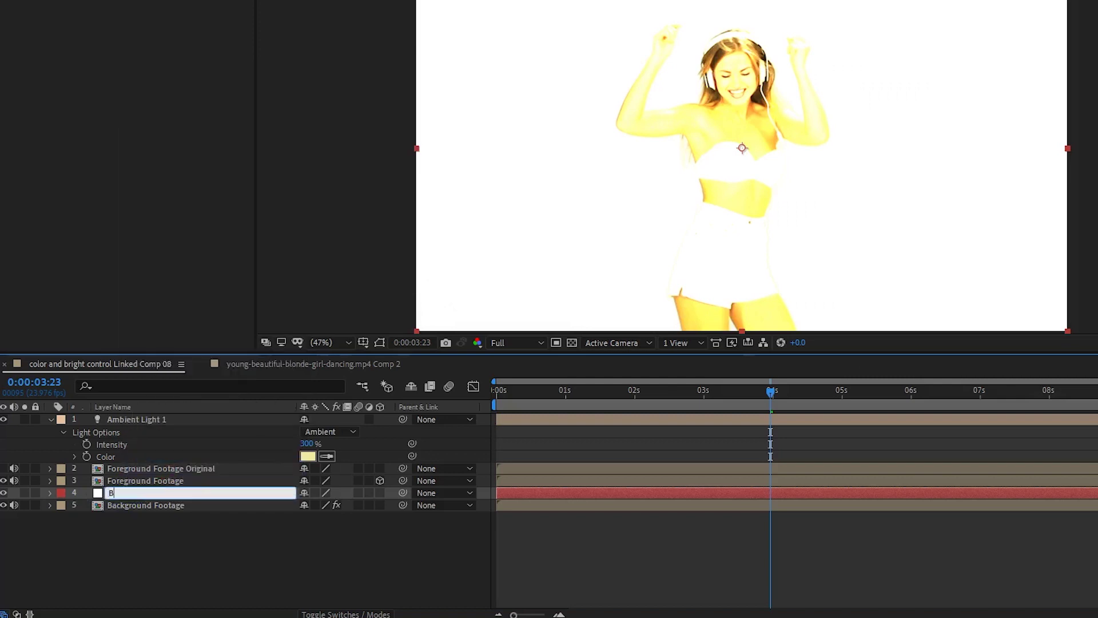
key(Return)
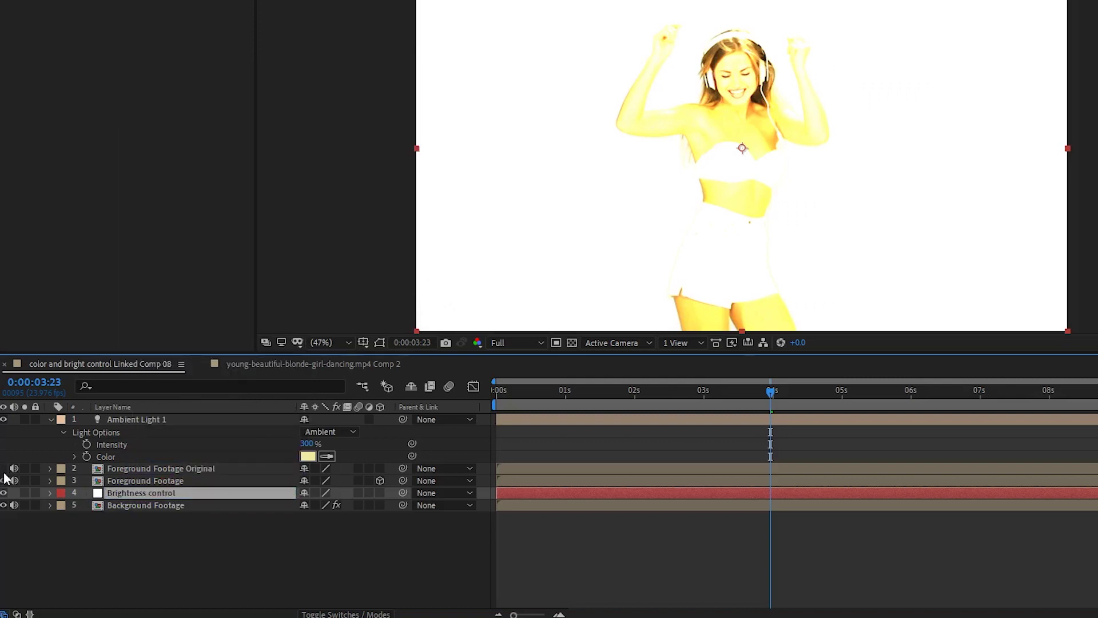
click(4, 493)
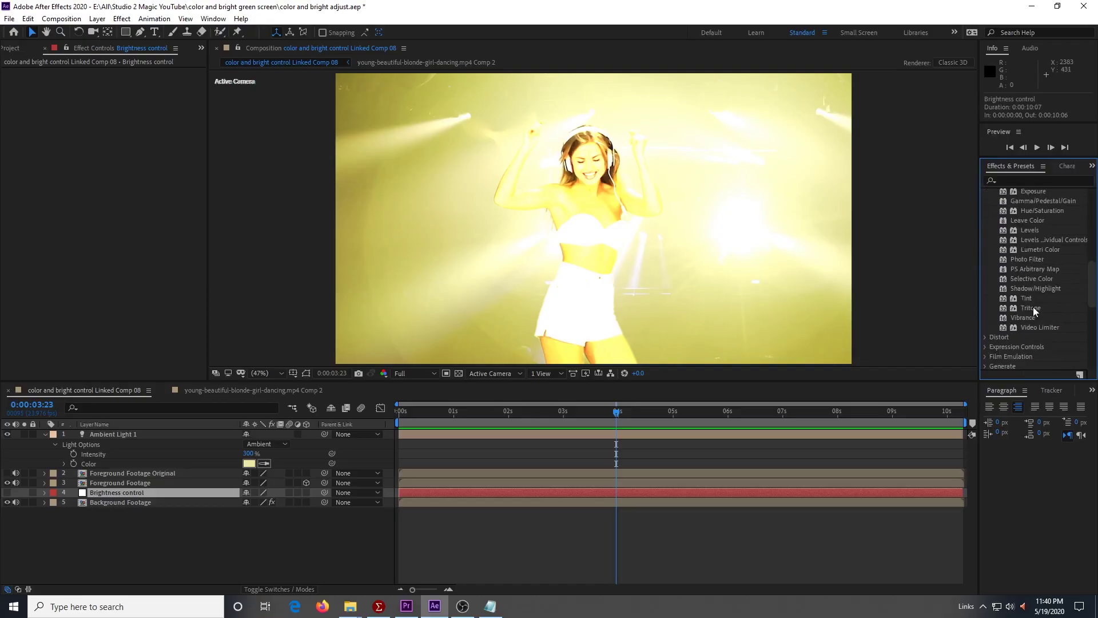
- Apply Exposure to Brightness control and add an expression to its Exposure value
scroll(1030, 248, up, 2)
click(1035, 243)
drag(107, 280, 105, 261)
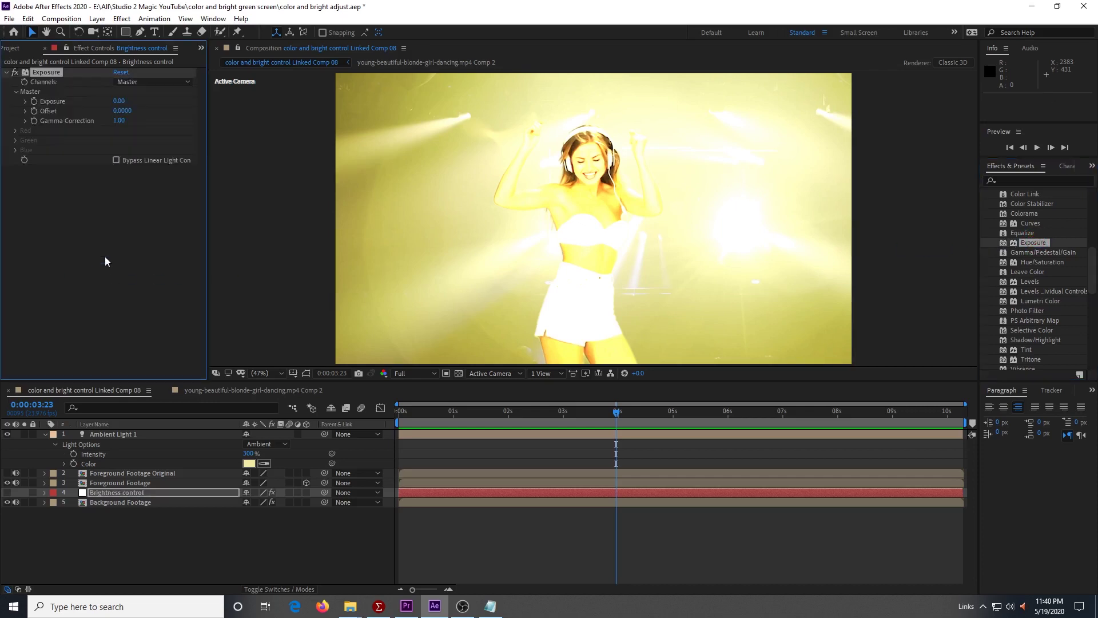
alt+click(34, 101)
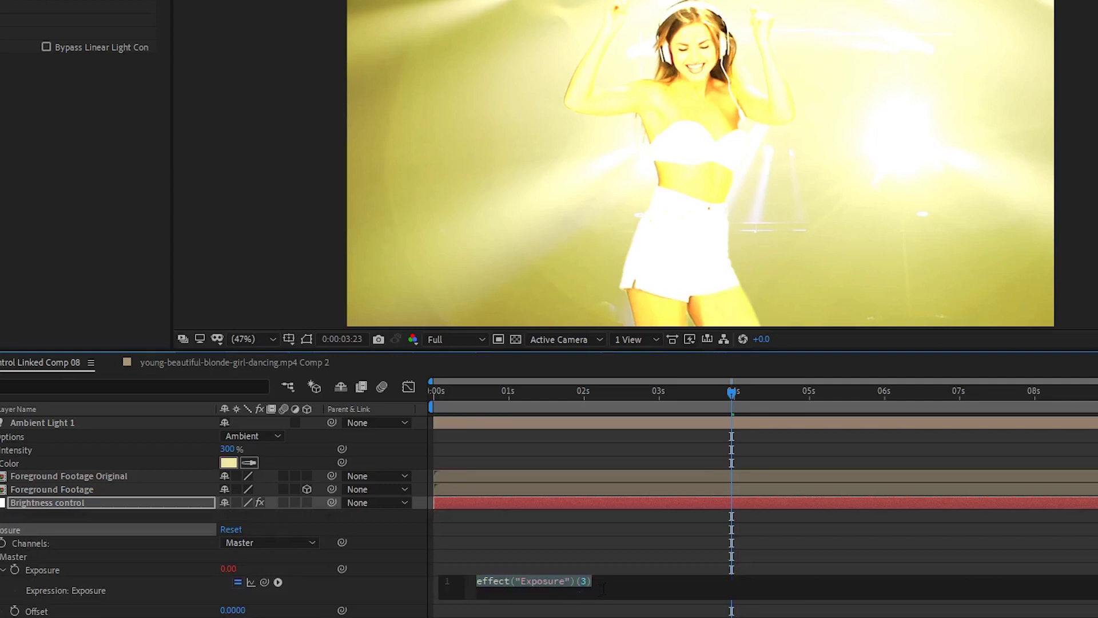
- Paste the sampleImage code (Background Footage red channel ×8) into the Exposure expression
key(alt+Tab)
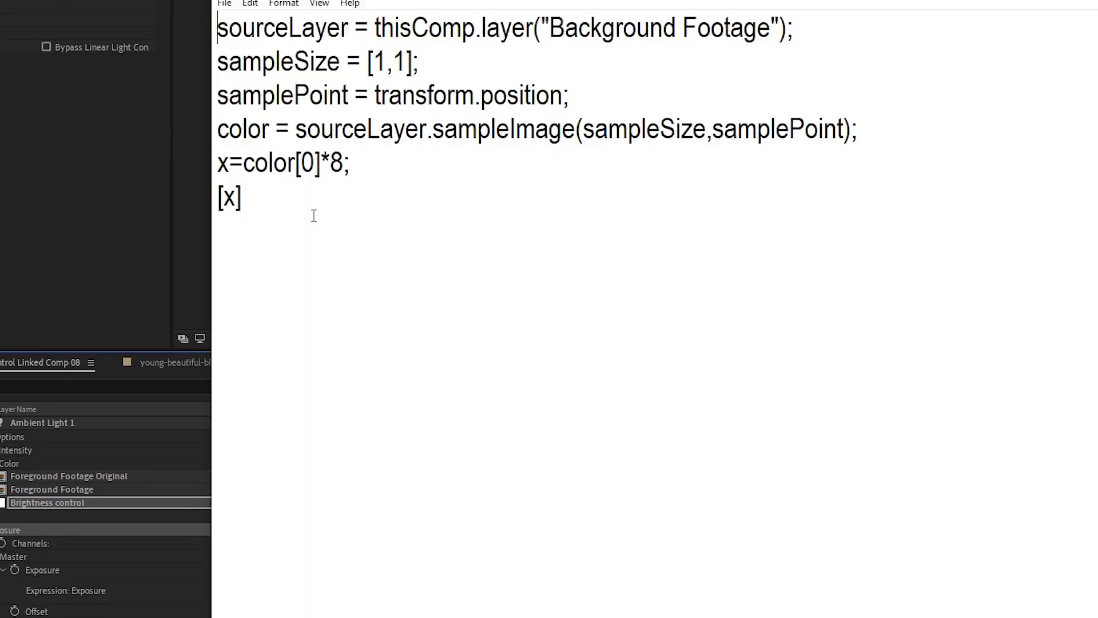
drag(315, 216, 217, 26)
key(ctrl+c)
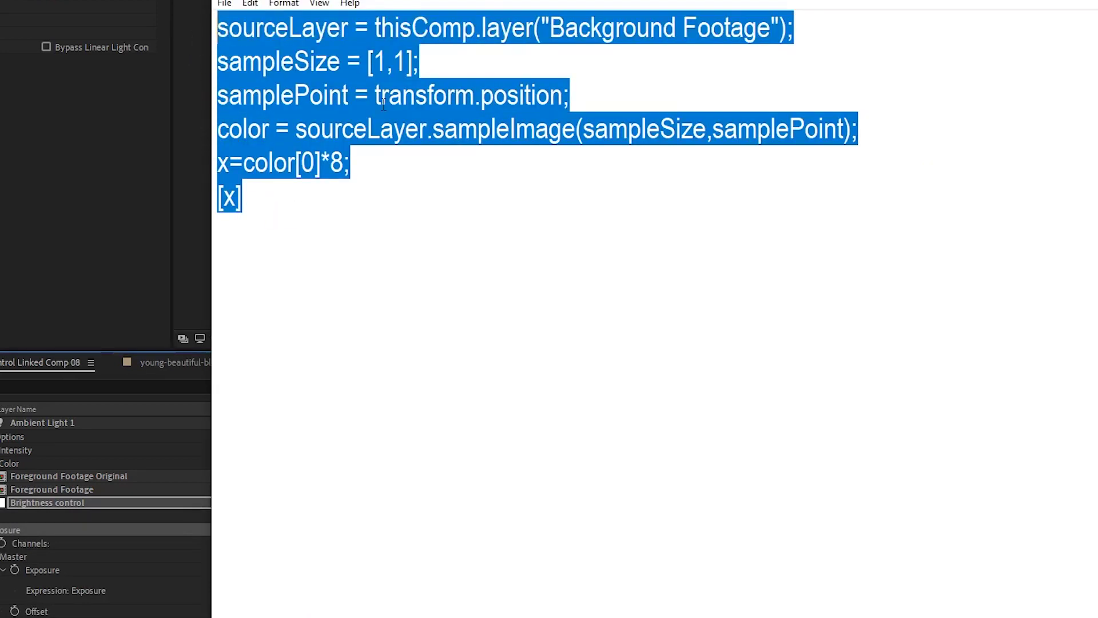
key(alt+Tab)
key(ctrl+v)
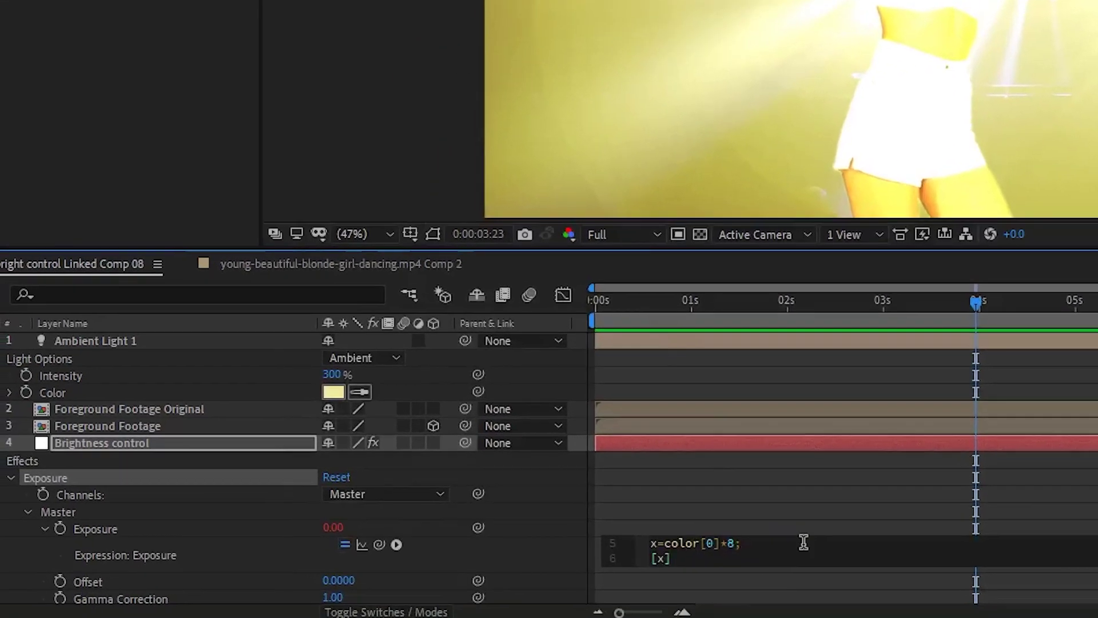
click(619, 474)
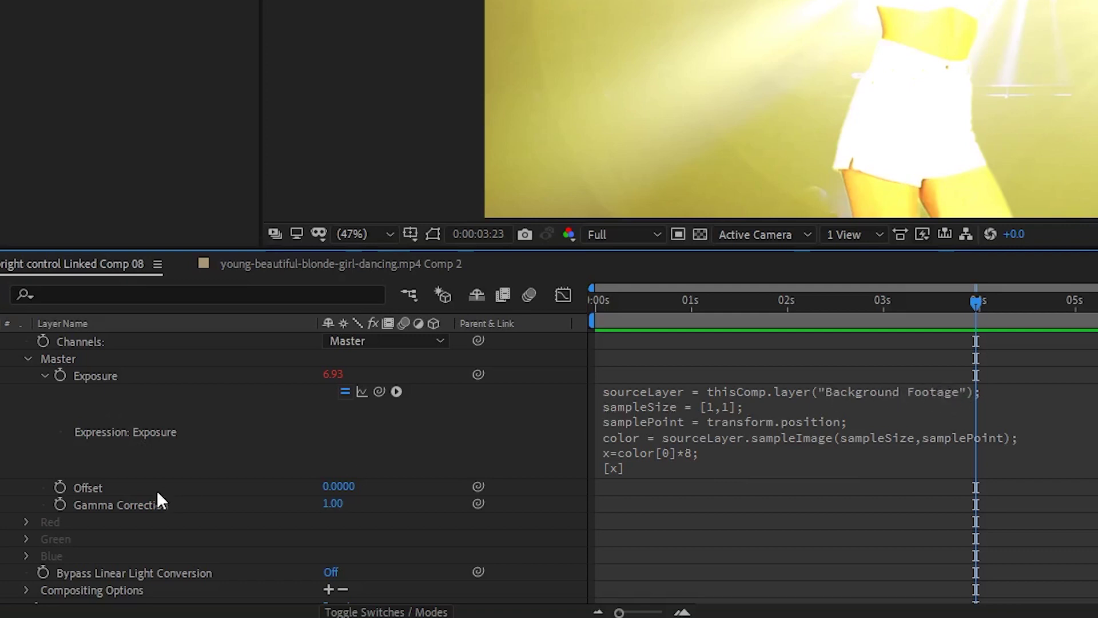
- Check the driven exposure at an earlier frame, reading 2.35 at 0:00:03:02
scroll(161, 504, down, 1)
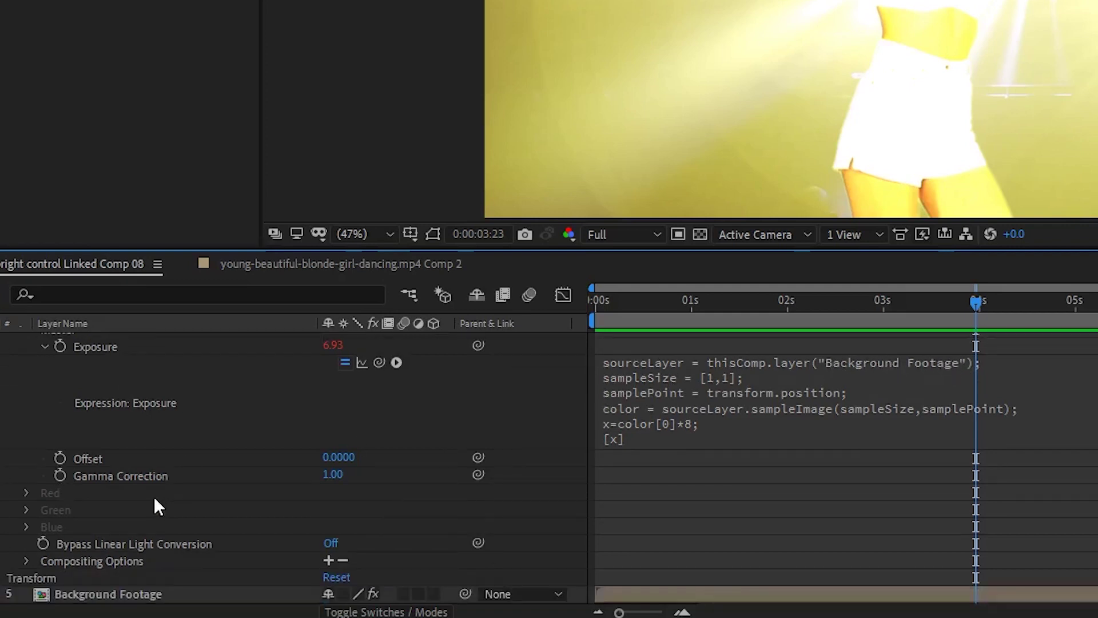
click(136, 596)
right_click(136, 597)
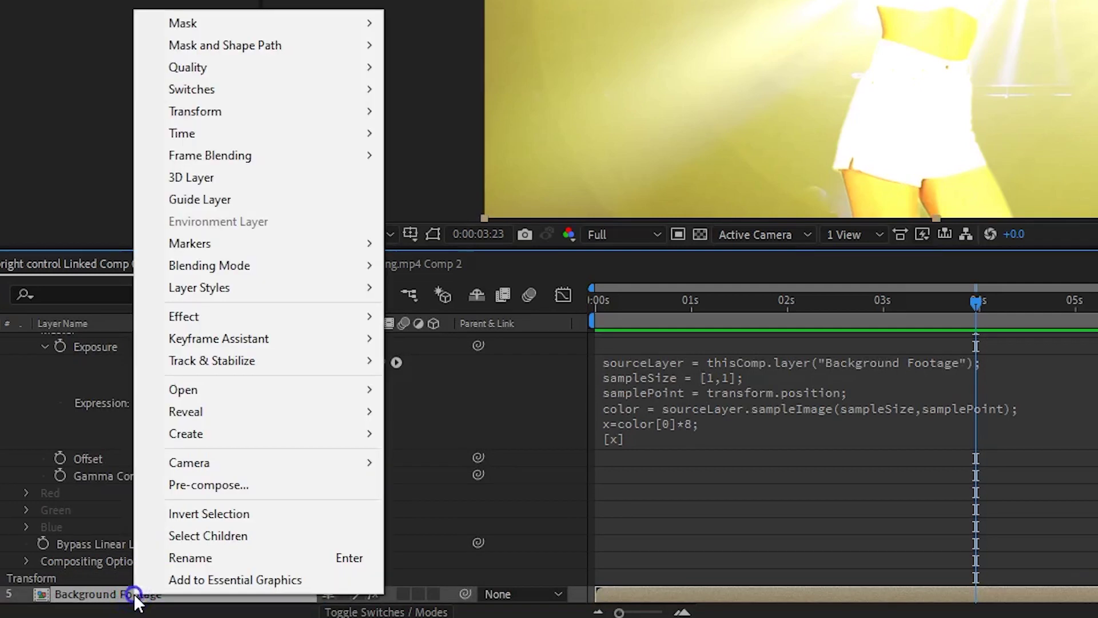
click(194, 559)
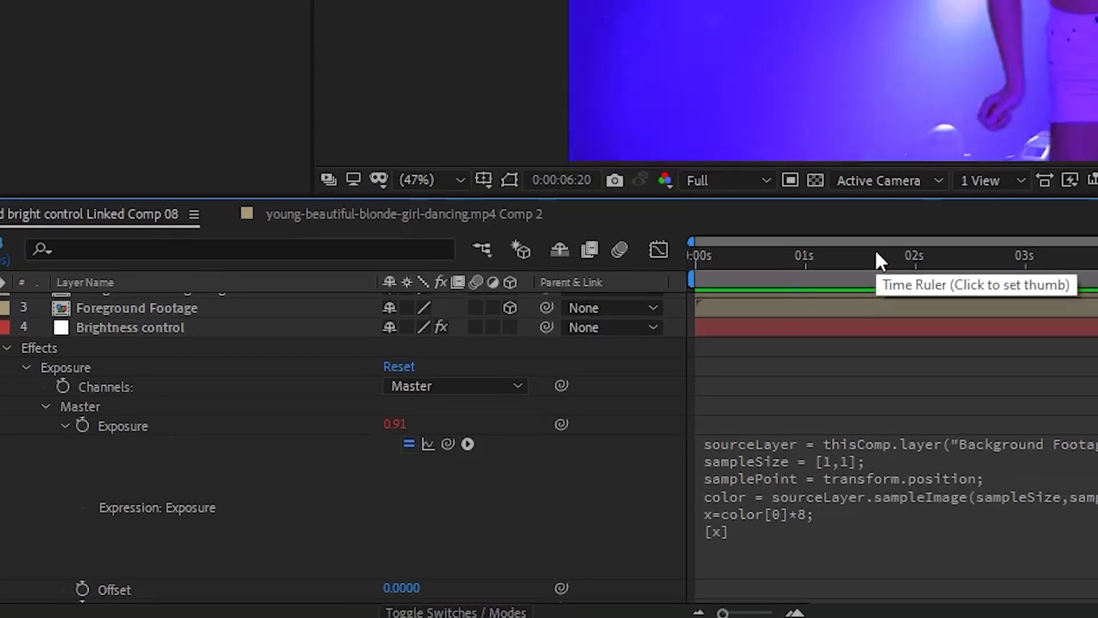
click(750, 298)
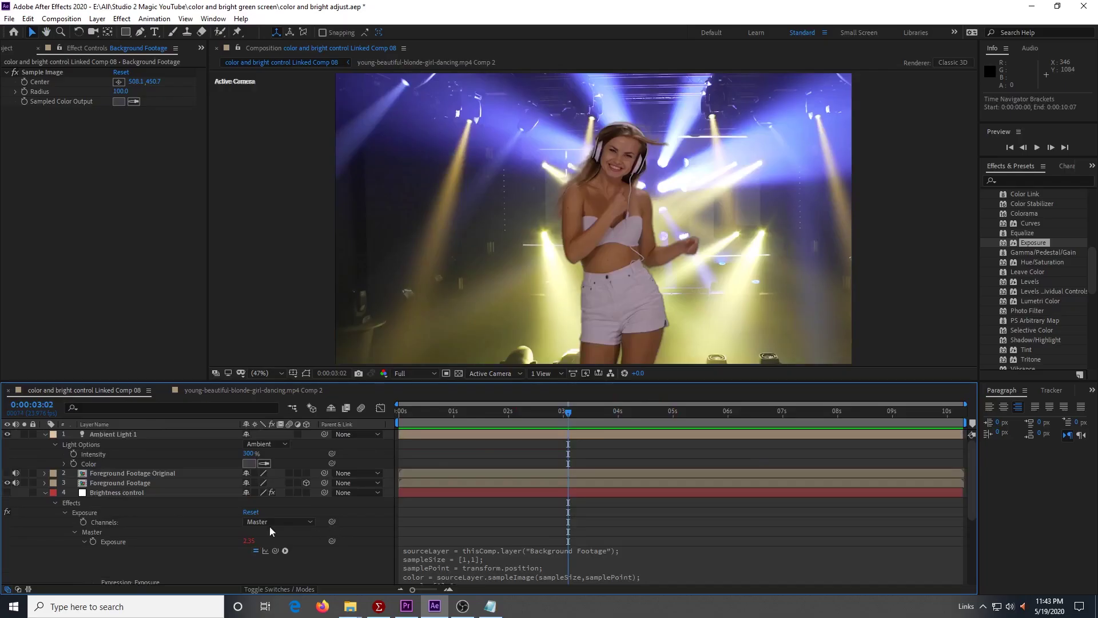
click(150, 224)
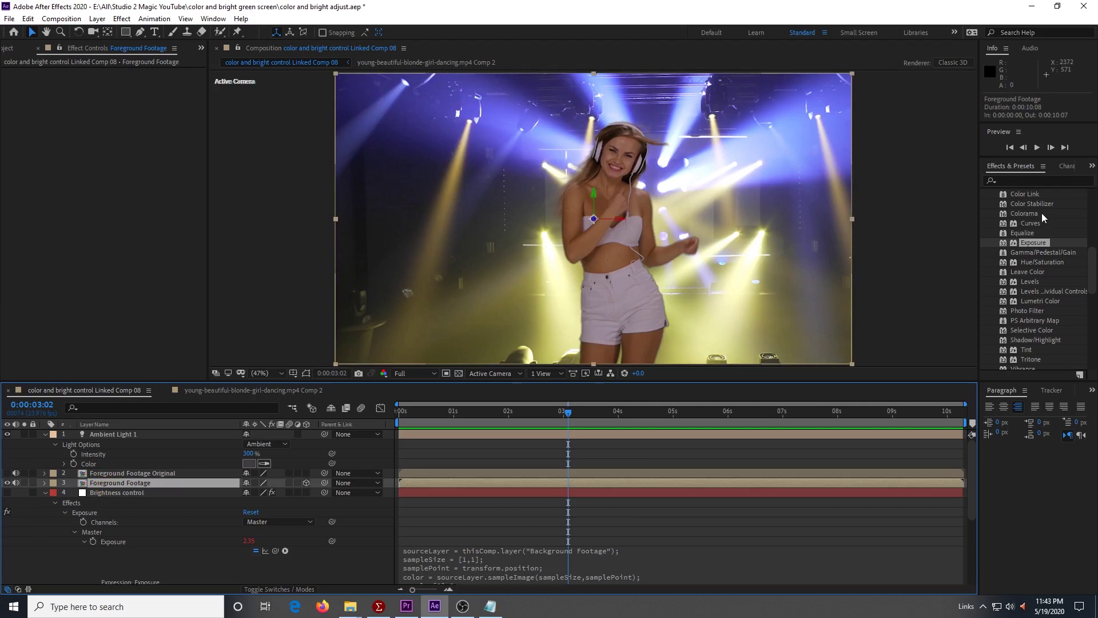
- Apply Exposure to Foreground Footage and pick-whip its Exposure to Brightness control's Exposure
drag(1044, 243, 992, 244)
drag(173, 255, 175, 258)
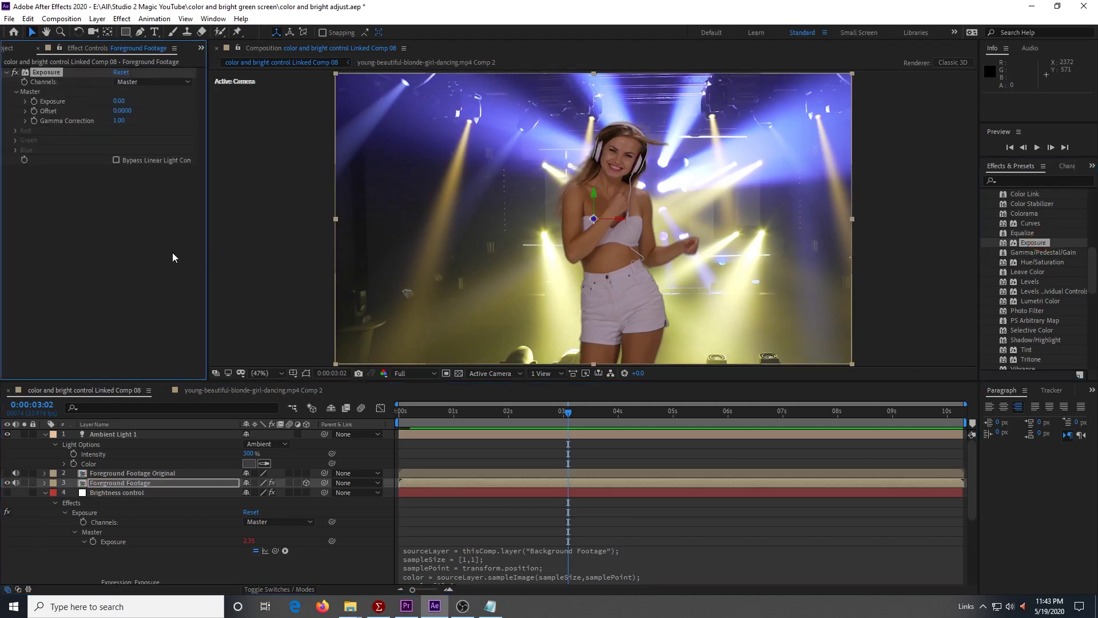
click(44, 483)
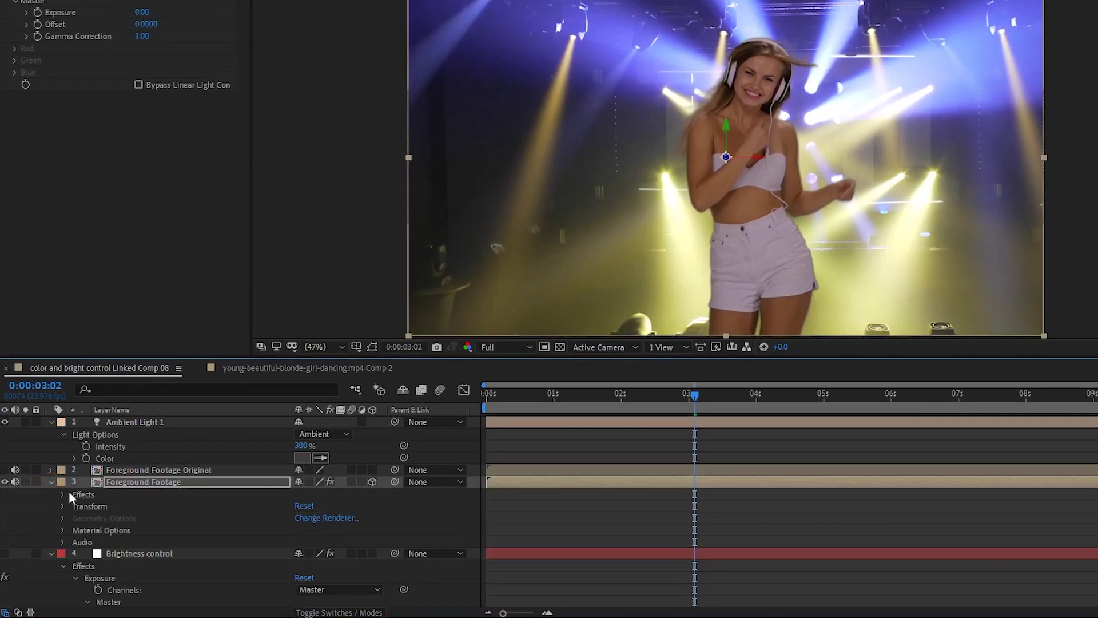
click(62, 495)
click(74, 506)
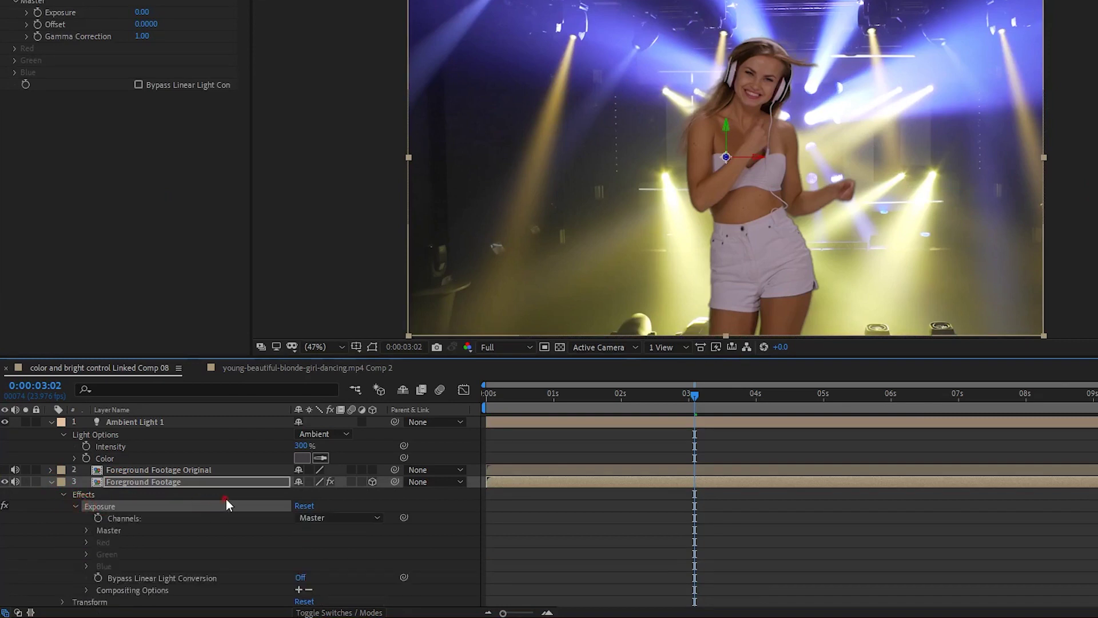
scroll(225, 499, down, 2)
click(86, 495)
scroll(309, 489, down, 3)
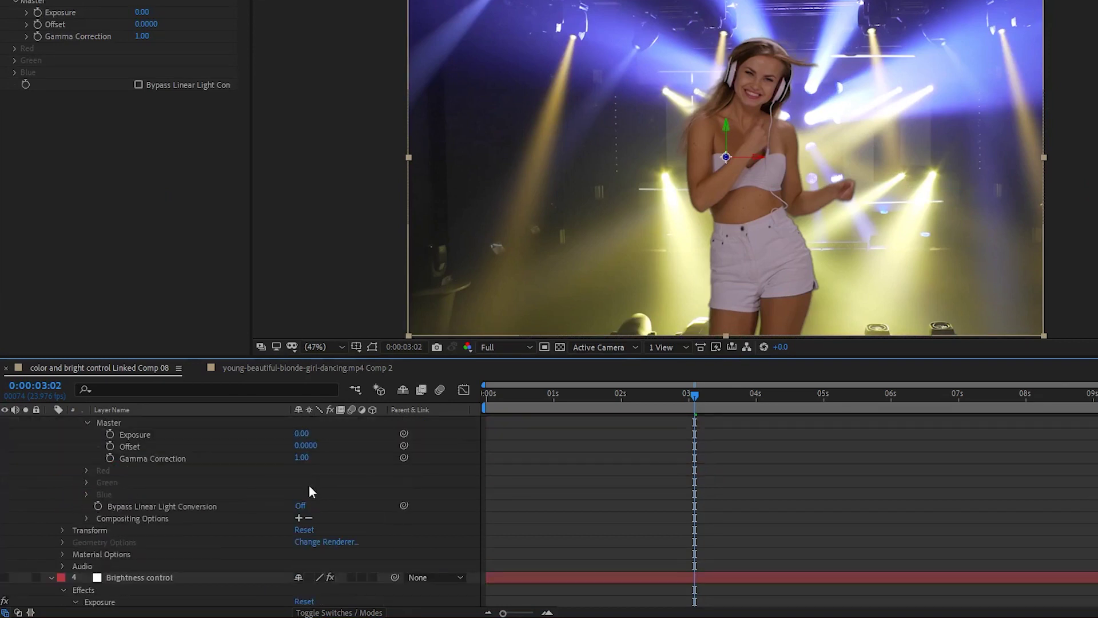
drag(404, 434, 139, 546)
click(623, 393)
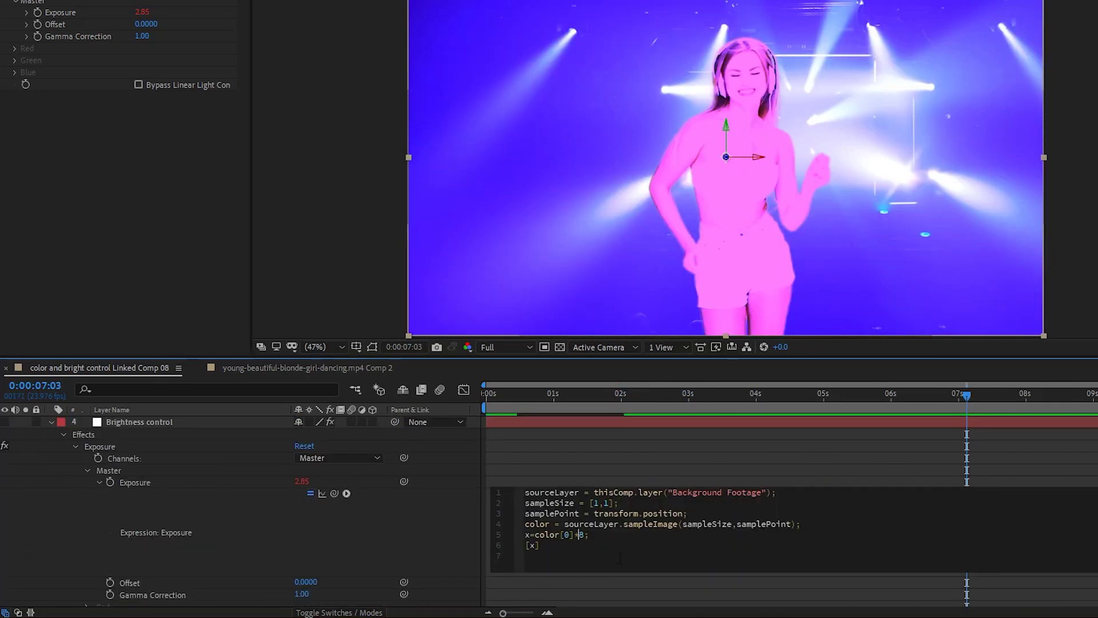
- Change the Exposure expression's sampleSize to [100,100], apply it, and preview the composite
click(582, 535)
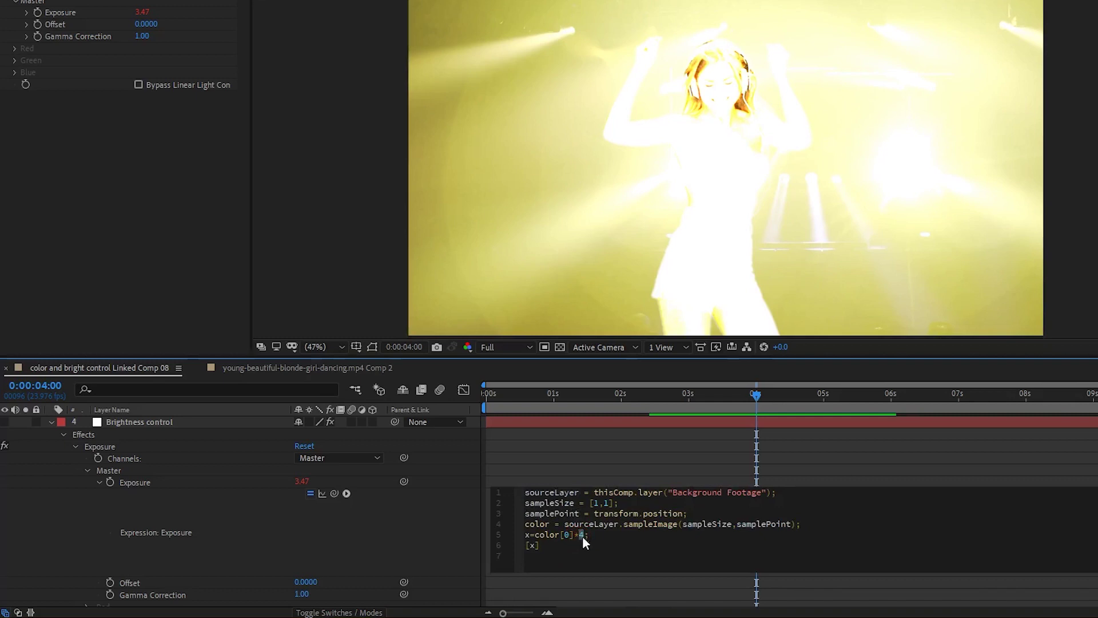
click(427, 570)
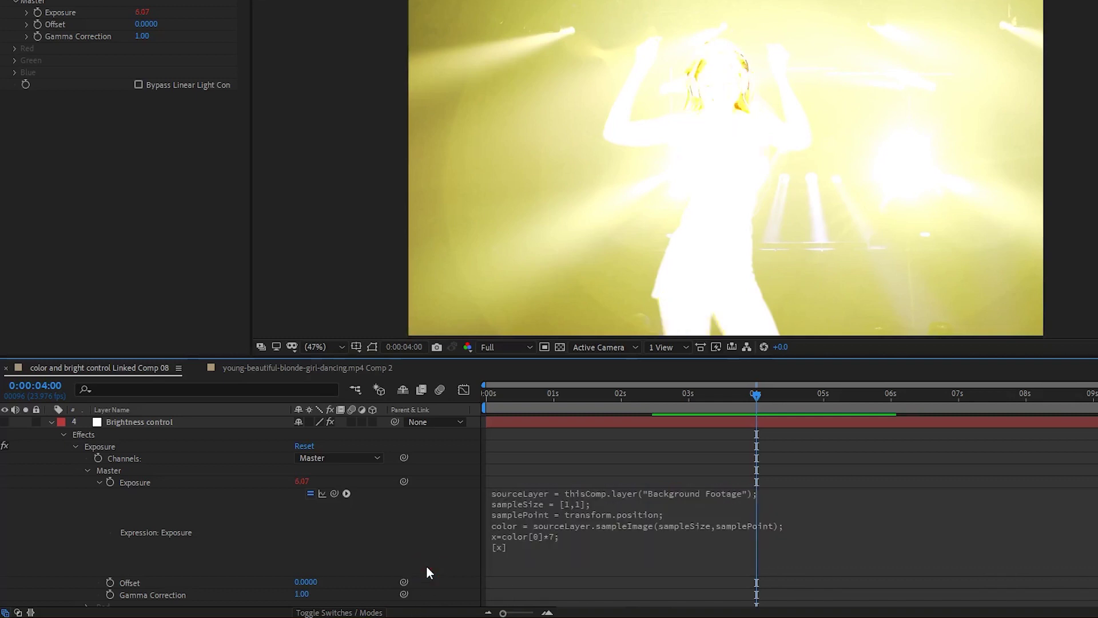
key(space)
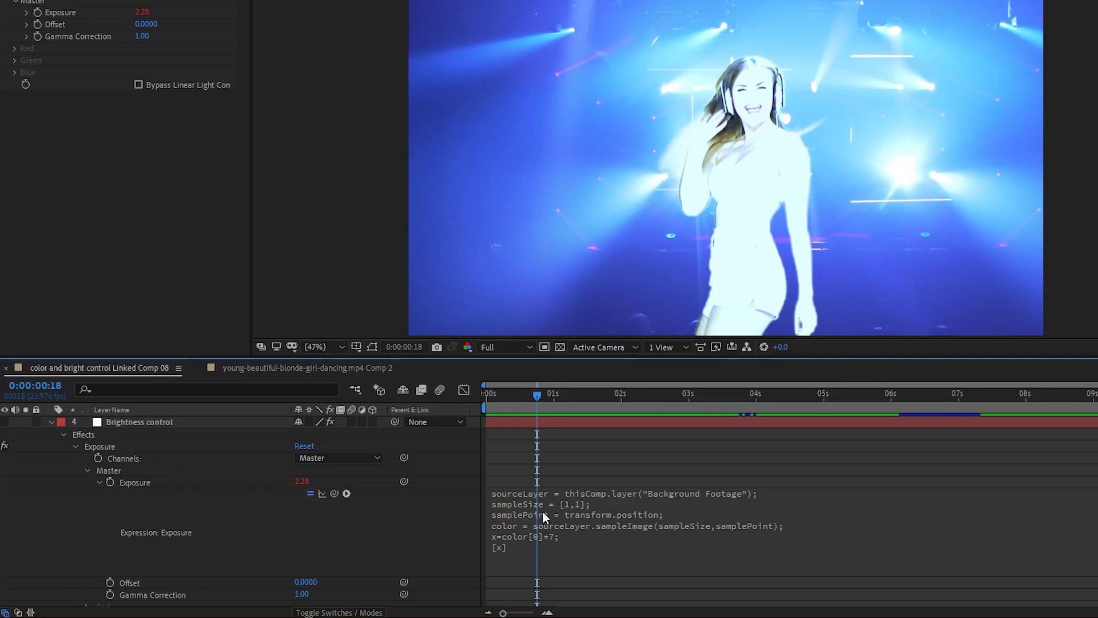
click(572, 508)
text(00)
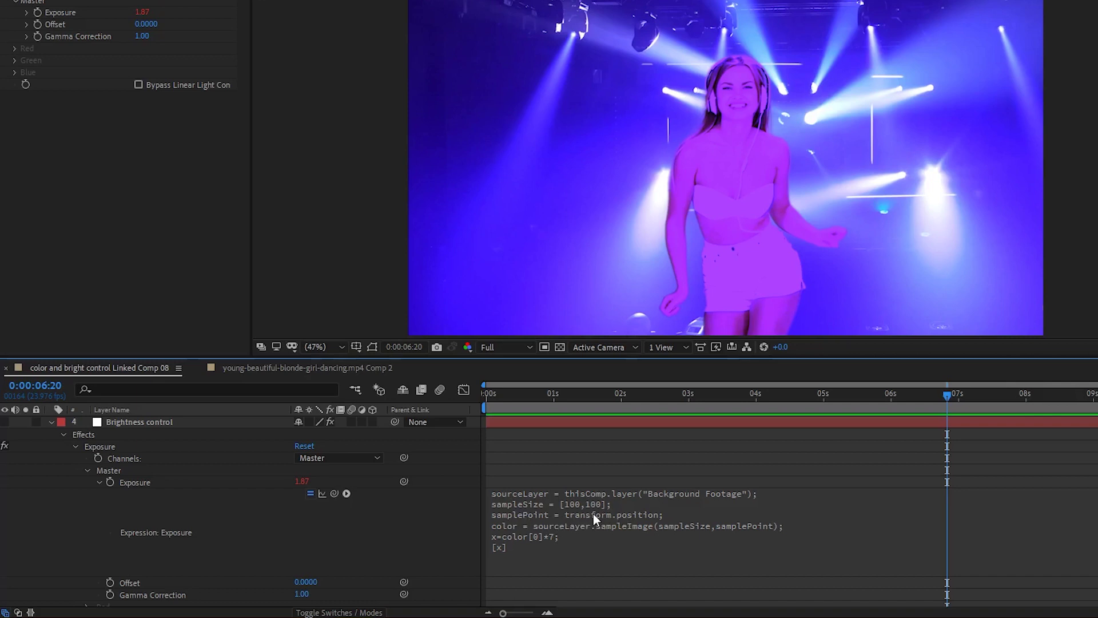
click(593, 518)
key(ctrl+z)
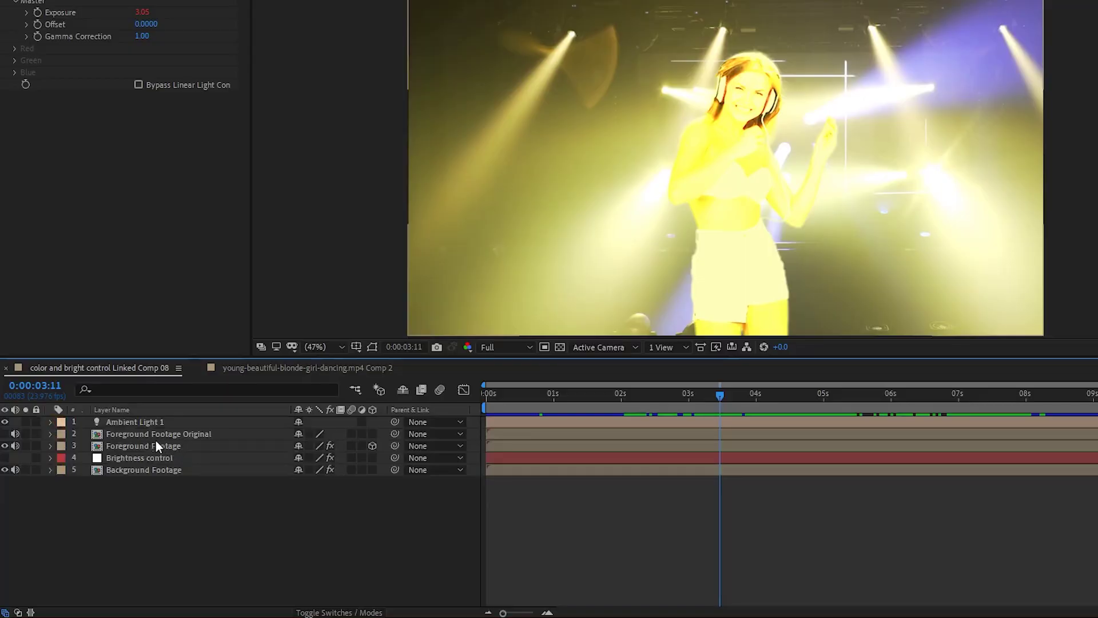
- Turn Foreground Footage Original back on and lower its Opacity to about 30%, previewing the blend
click(153, 437)
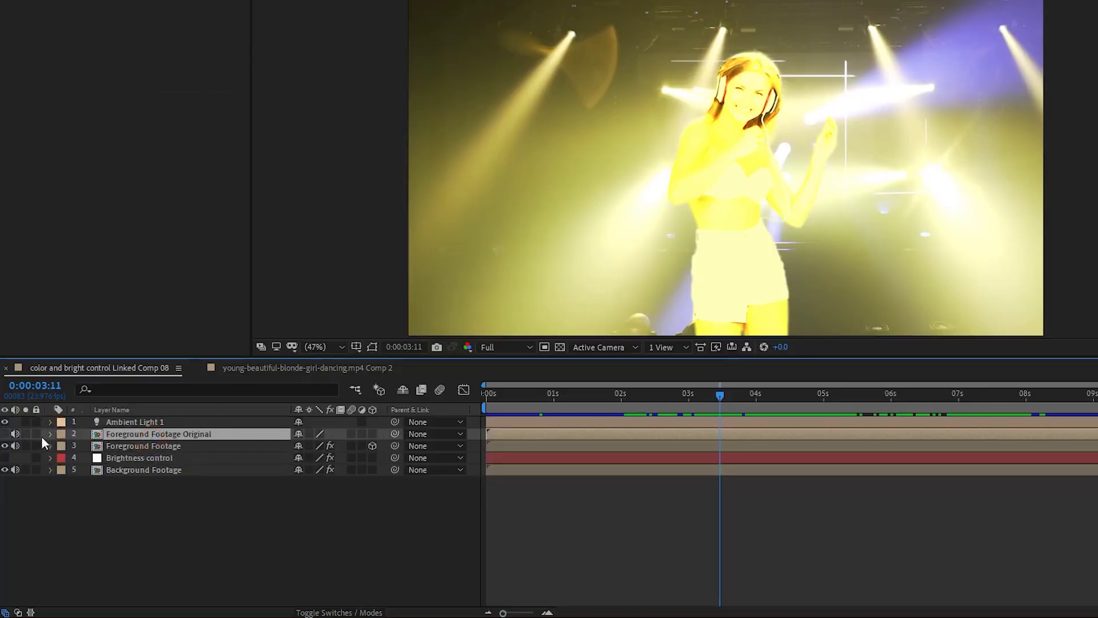
click(5, 434)
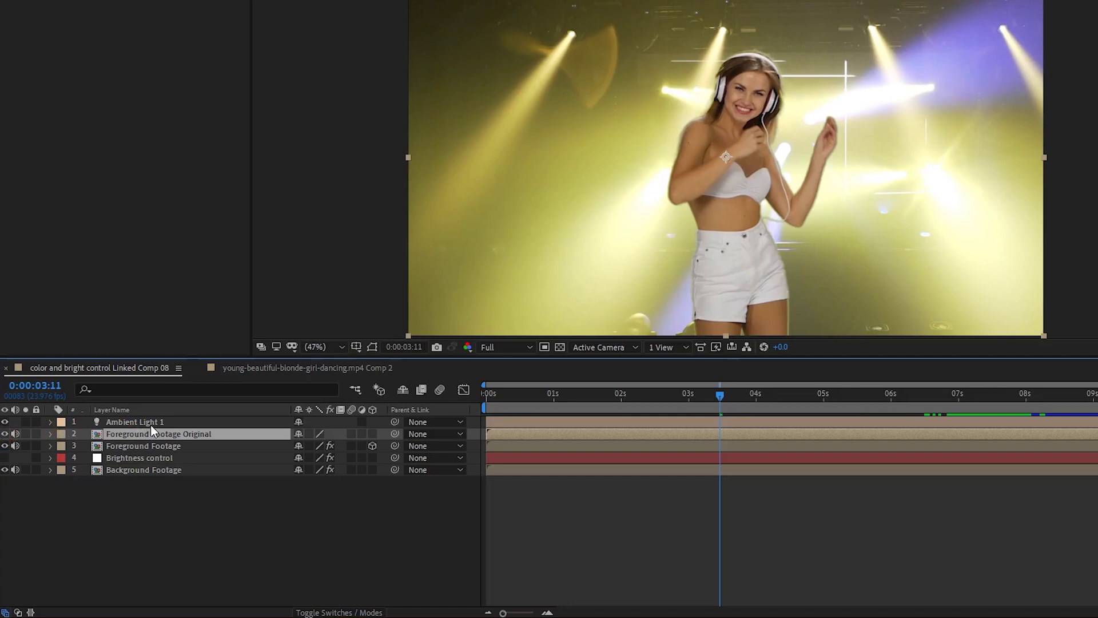
key(space)
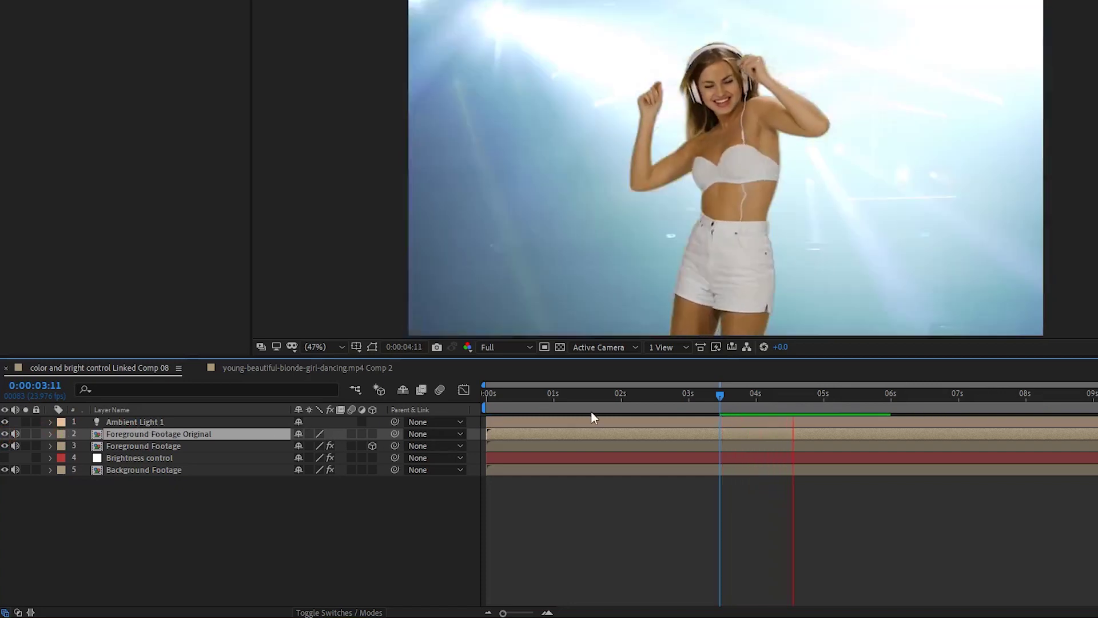
click(120, 438)
key(t)
drag(303, 445, 258, 446)
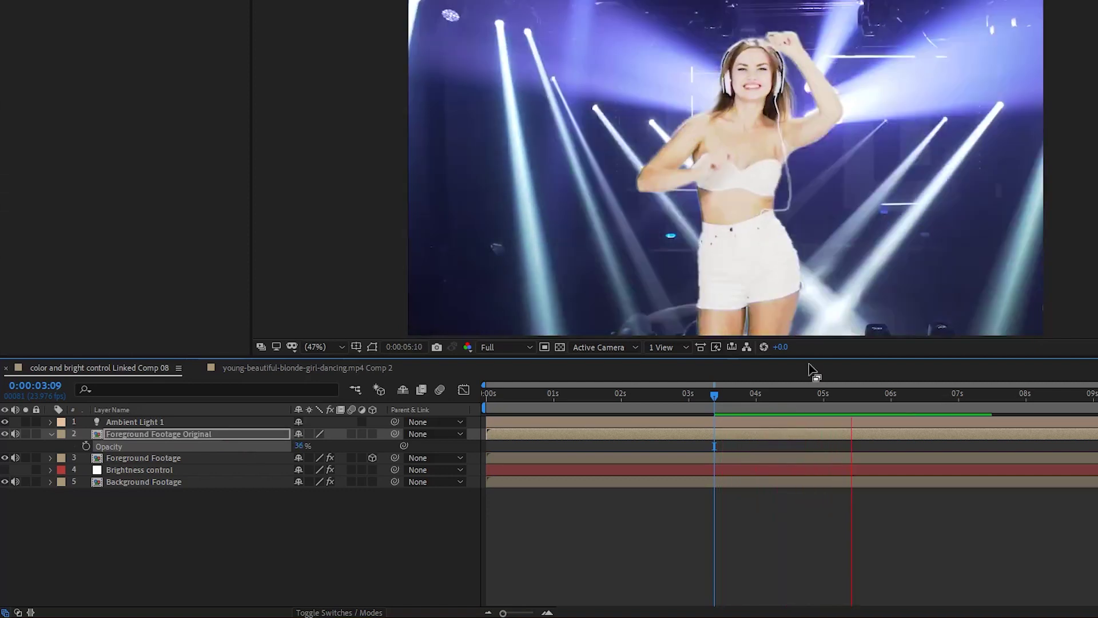
drag(299, 446, 245, 458)
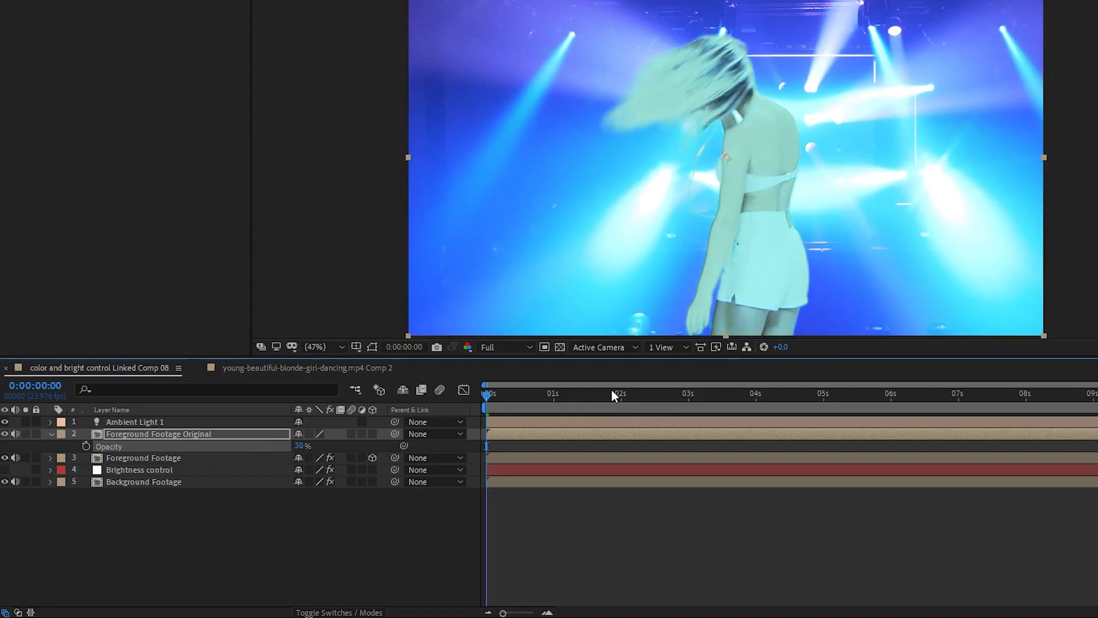
key(space)
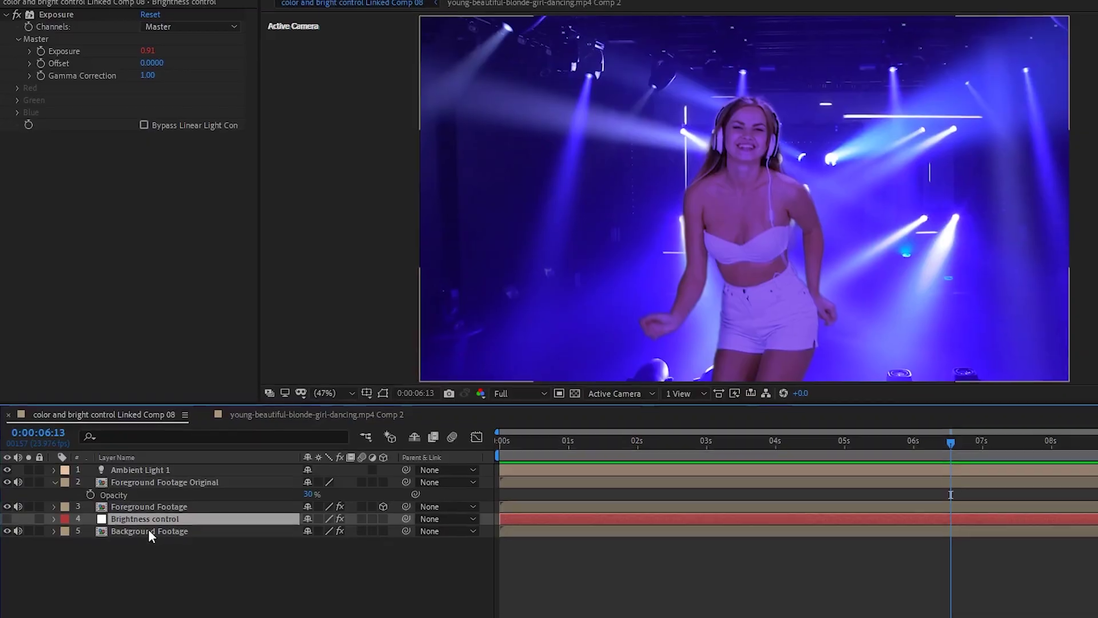
- Raise Background Footage's Sample Image radius from 100.0 to 1060.0, then expand Ambient Light 1's Light Options
click(149, 532)
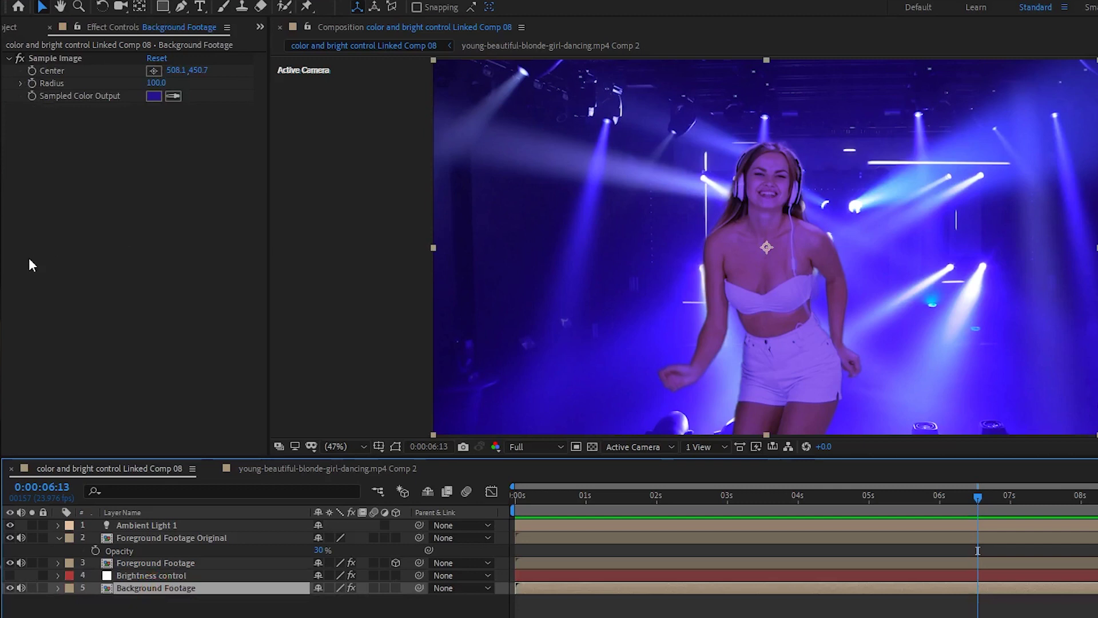
drag(156, 83, 263, 84)
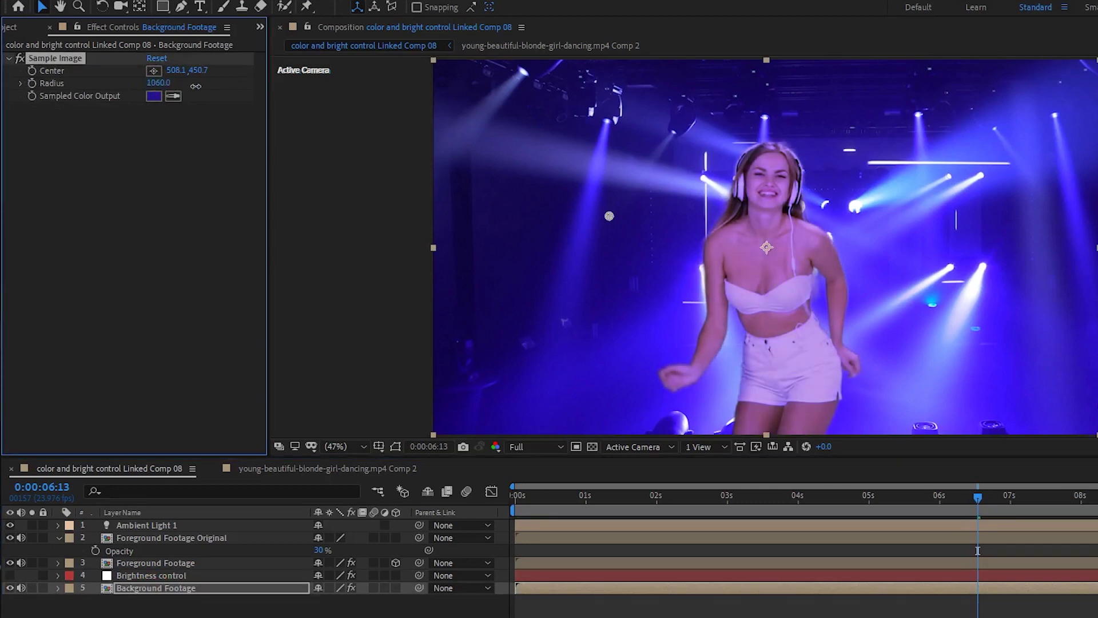
click(160, 525)
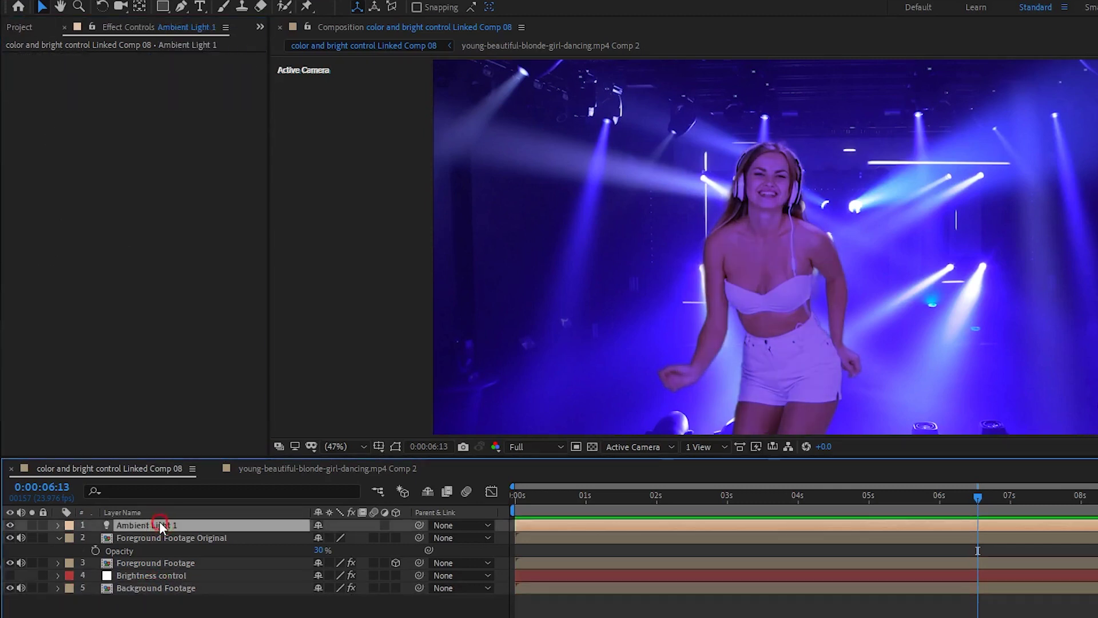
click(58, 525)
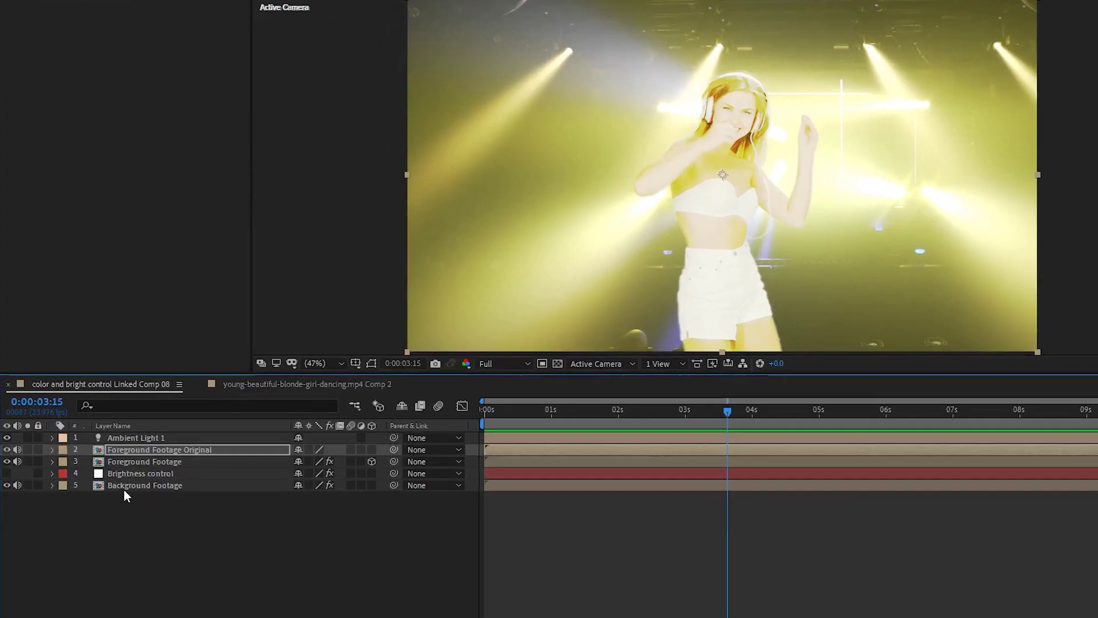
- Duplicate Background Footage and move the Background Footage 2 copy to the bottom of the stack
click(104, 475)
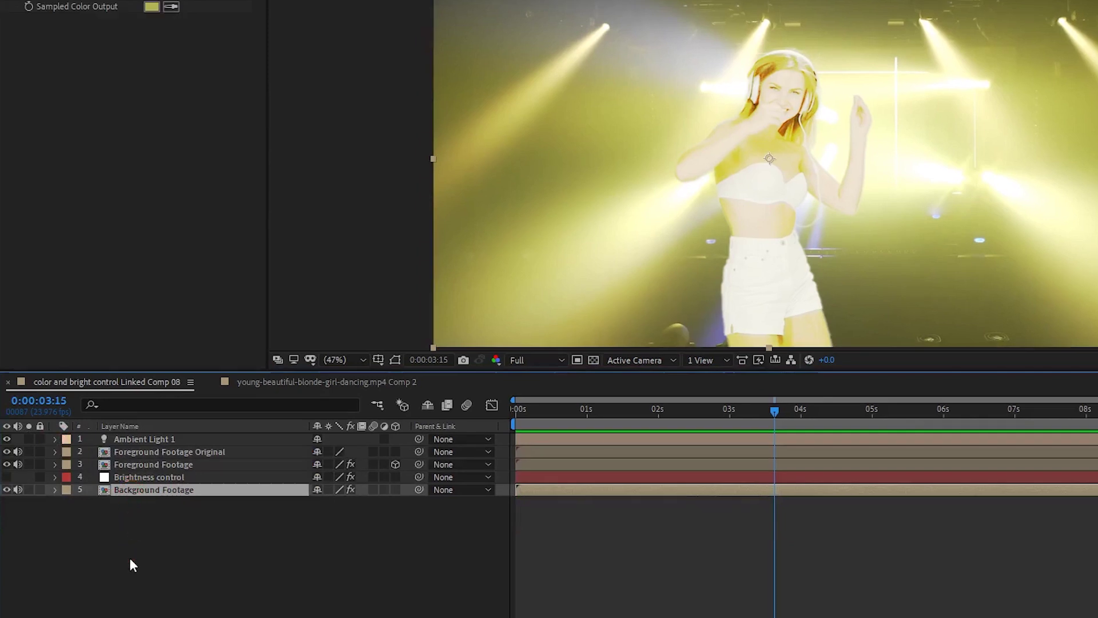
key(ctrl+d)
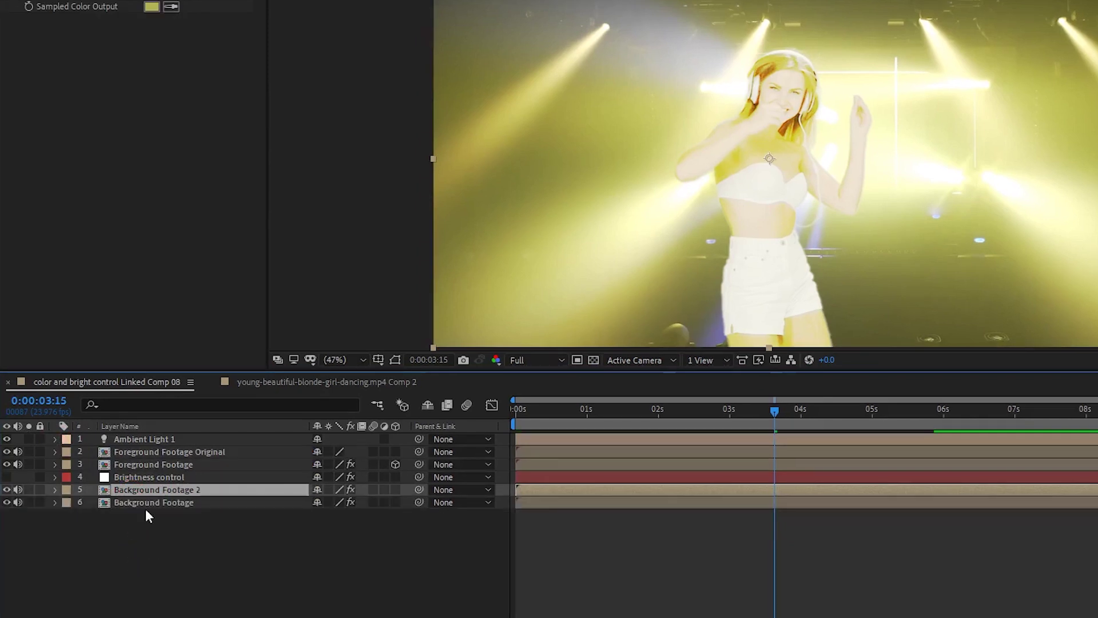
drag(146, 491, 144, 516)
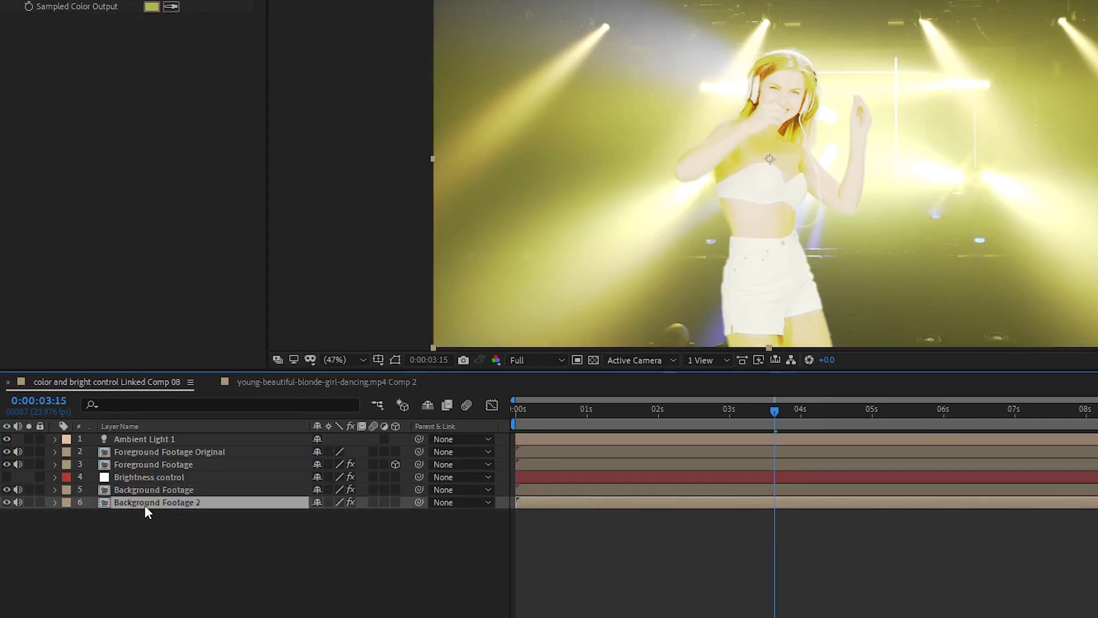
- Select all the layers and pre-compose them into Pre-comp 3
shift+click(136, 485)
shift+click(153, 440)
right_click(154, 441)
click(177, 358)
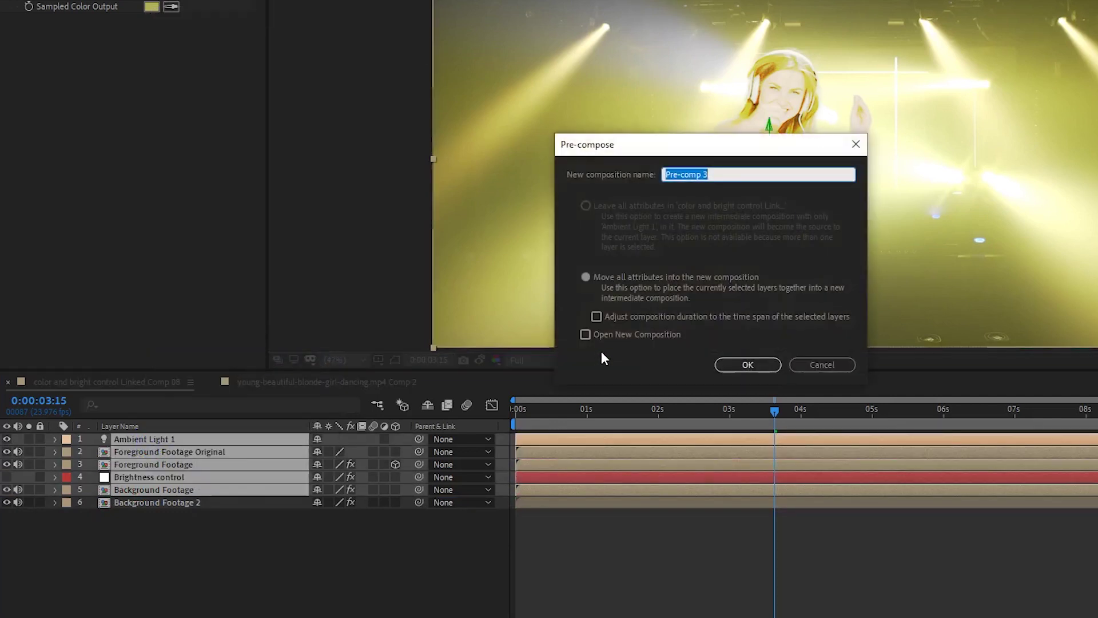
click(747, 366)
- Inside Pre-comp 3, hide Background Footage, preview the dancer over black, and add a Supercomp layer
double_click(127, 439)
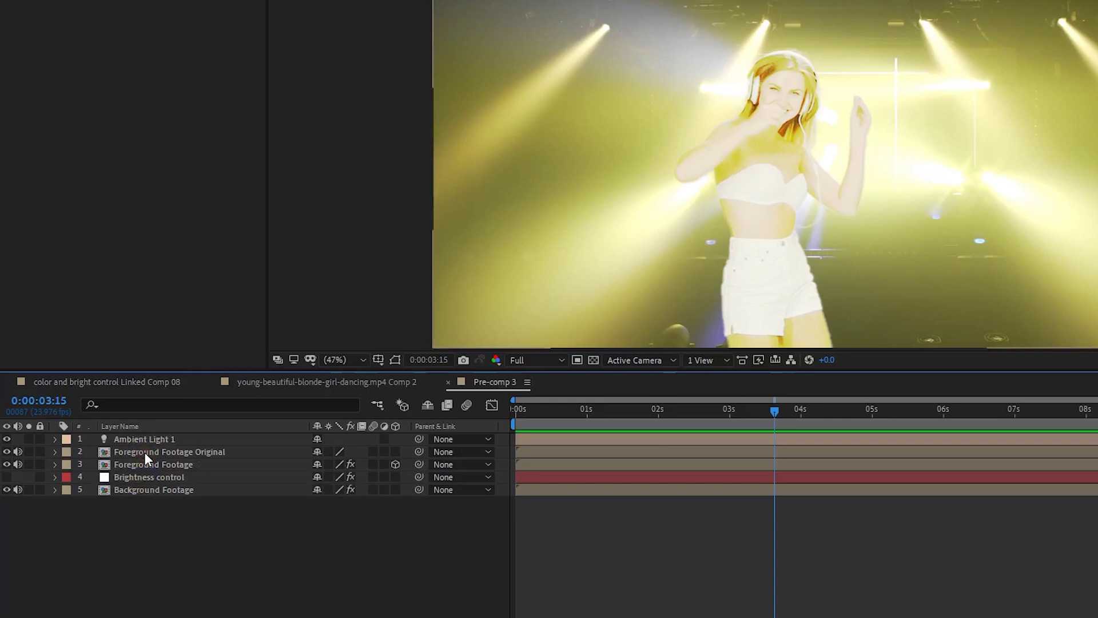
click(7, 490)
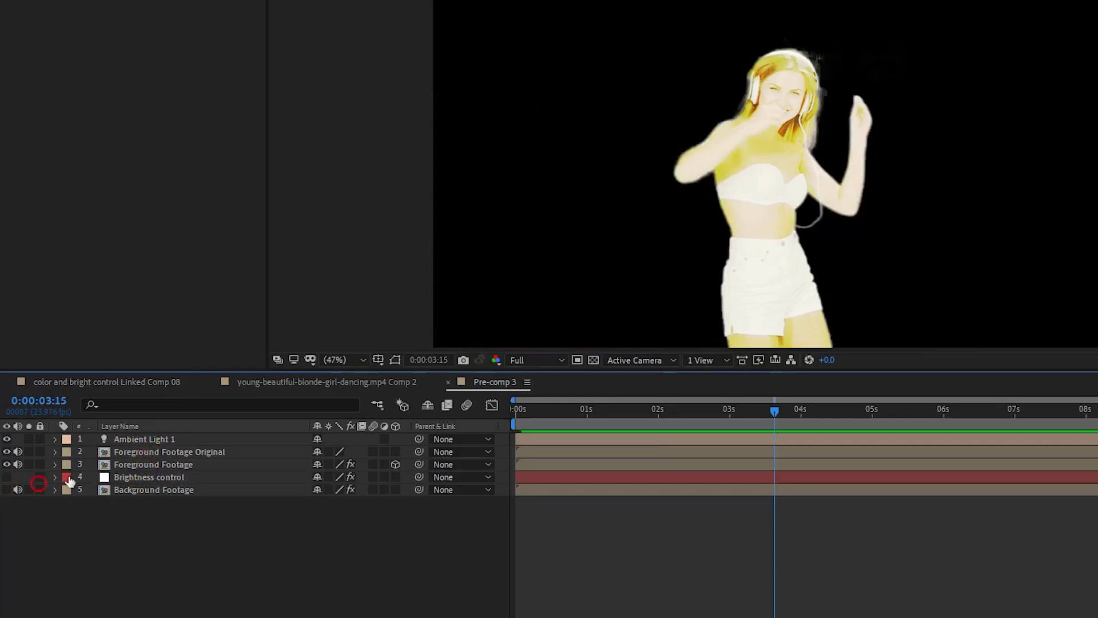
key(space)
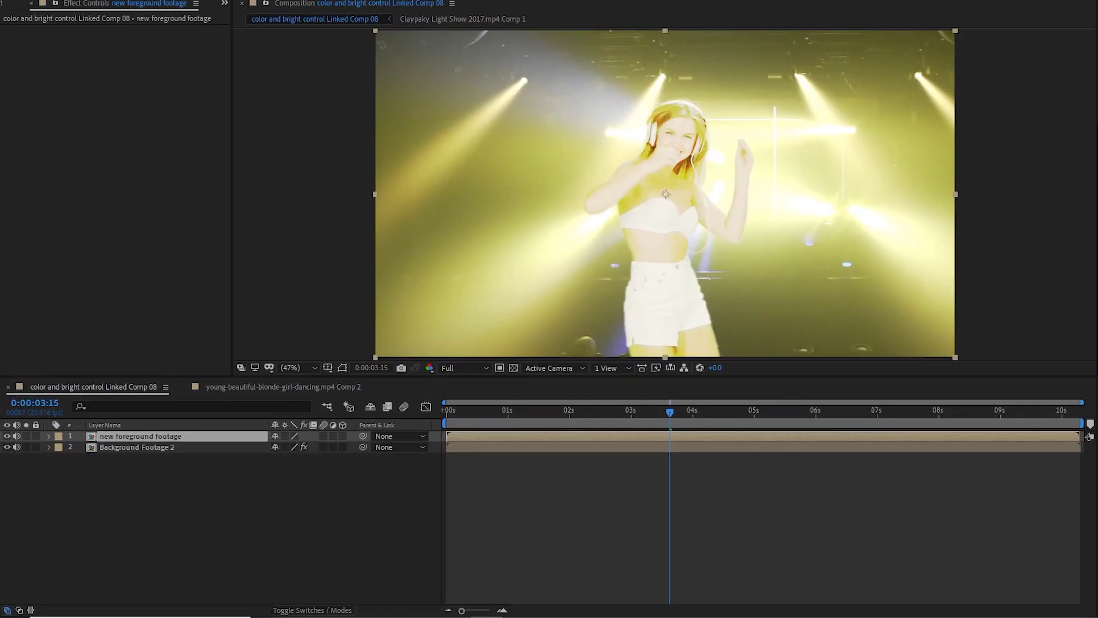
click(1020, 366)
drag(134, 349, 111, 440)
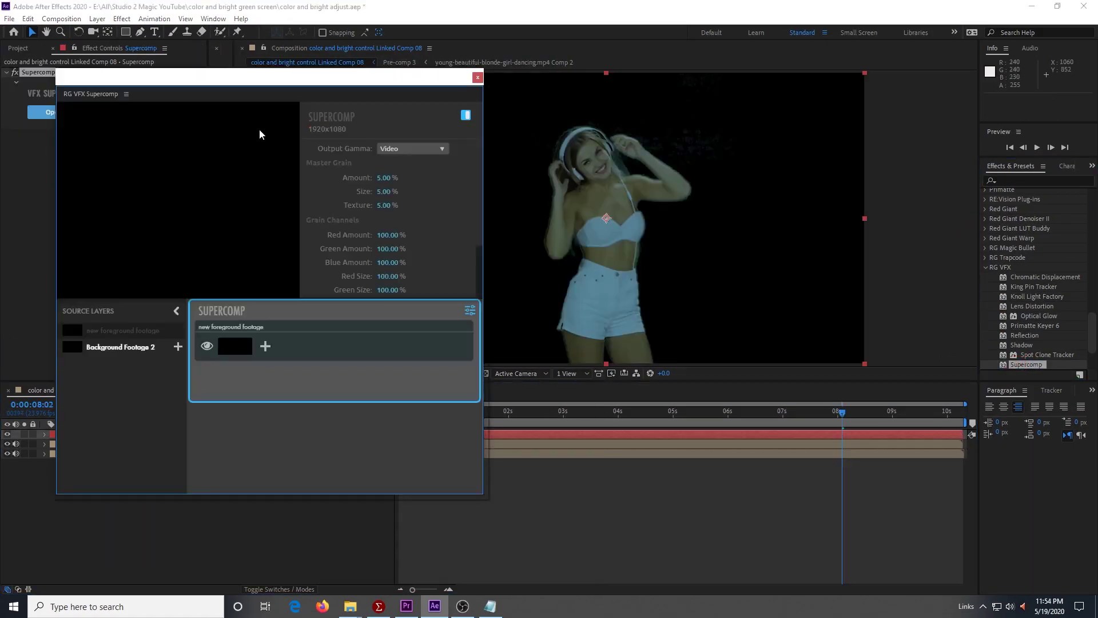
- Add Background Footage 2 to the Supercomp stack under the new foreground footage, then open its pre-comp
drag(91, 348, 235, 391)
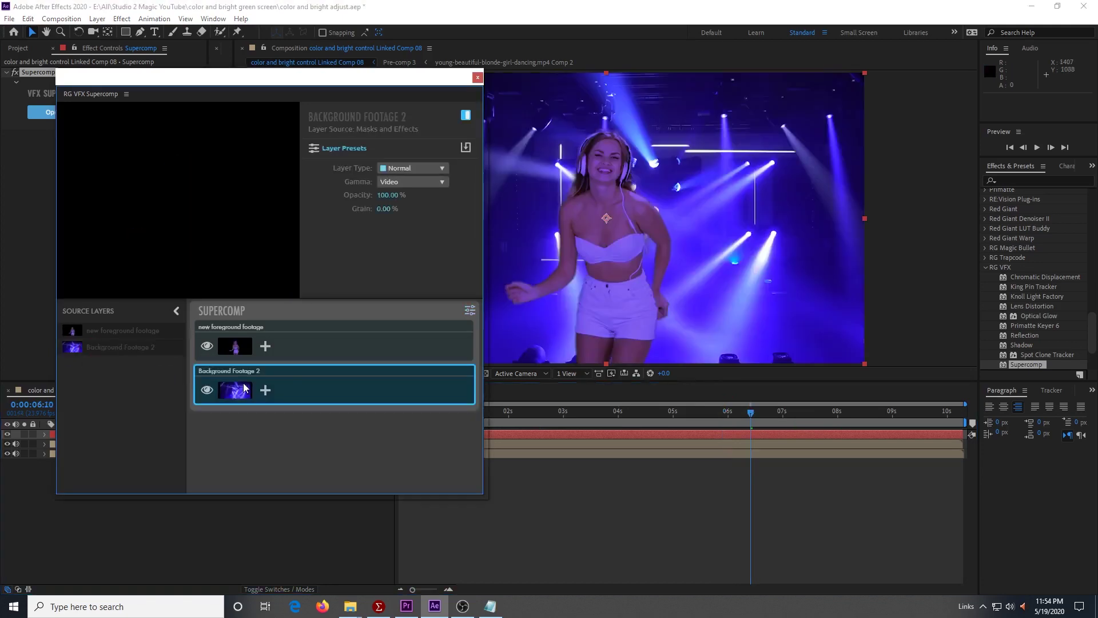
click(265, 346)
click(264, 366)
click(265, 347)
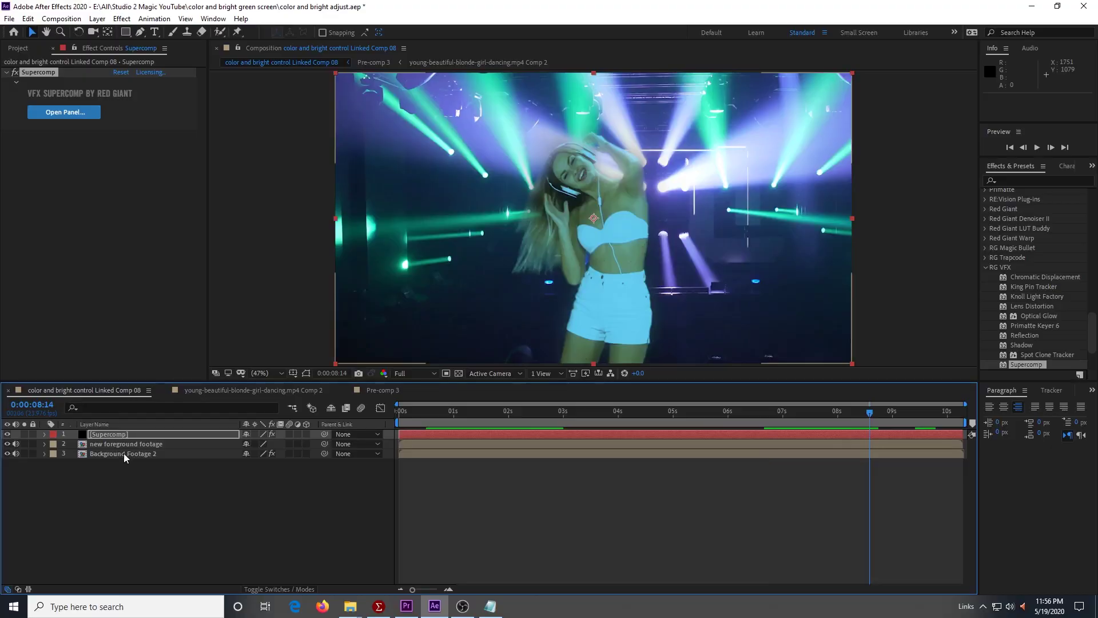
double_click(124, 455)
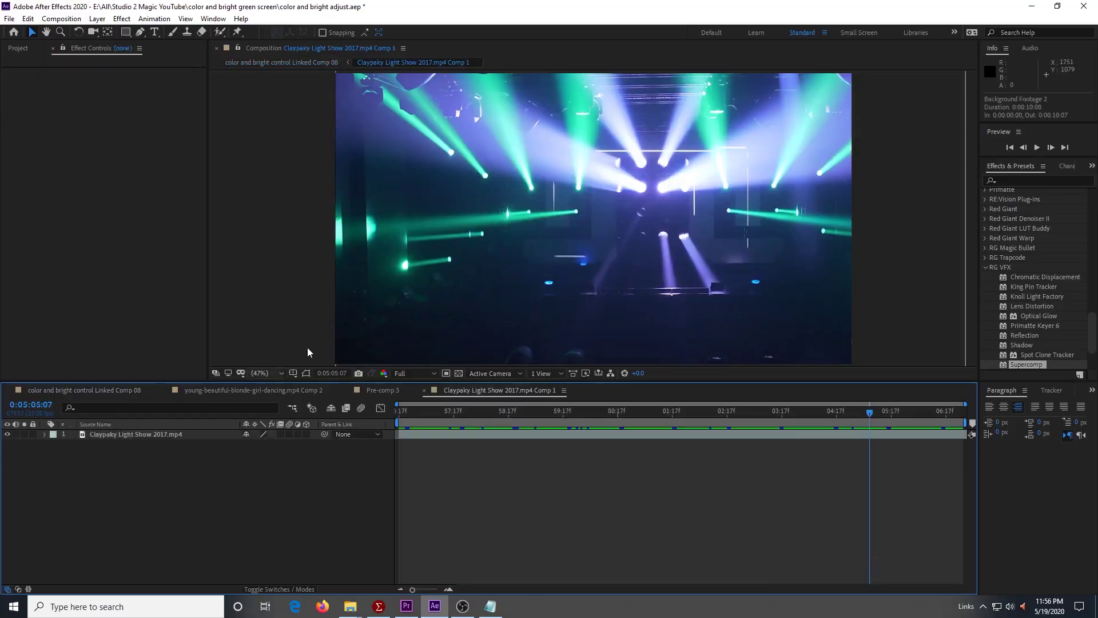
- Open the dancer's Comp 2 and add the green-screen girl and speech clips above her
click(103, 390)
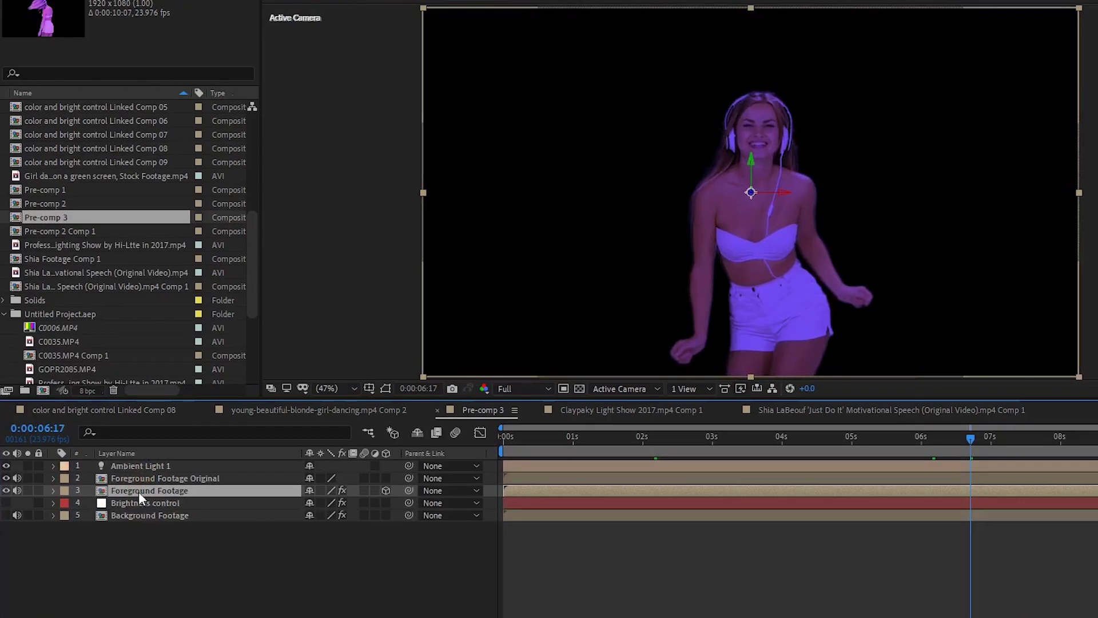
double_click(138, 491)
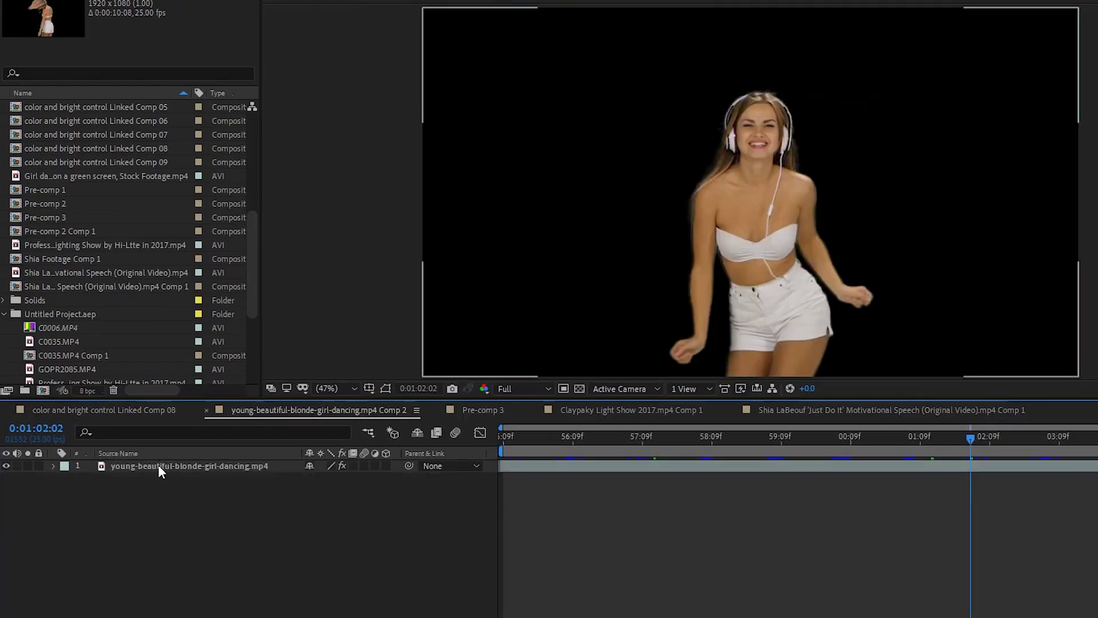
key(ctrl+slash)
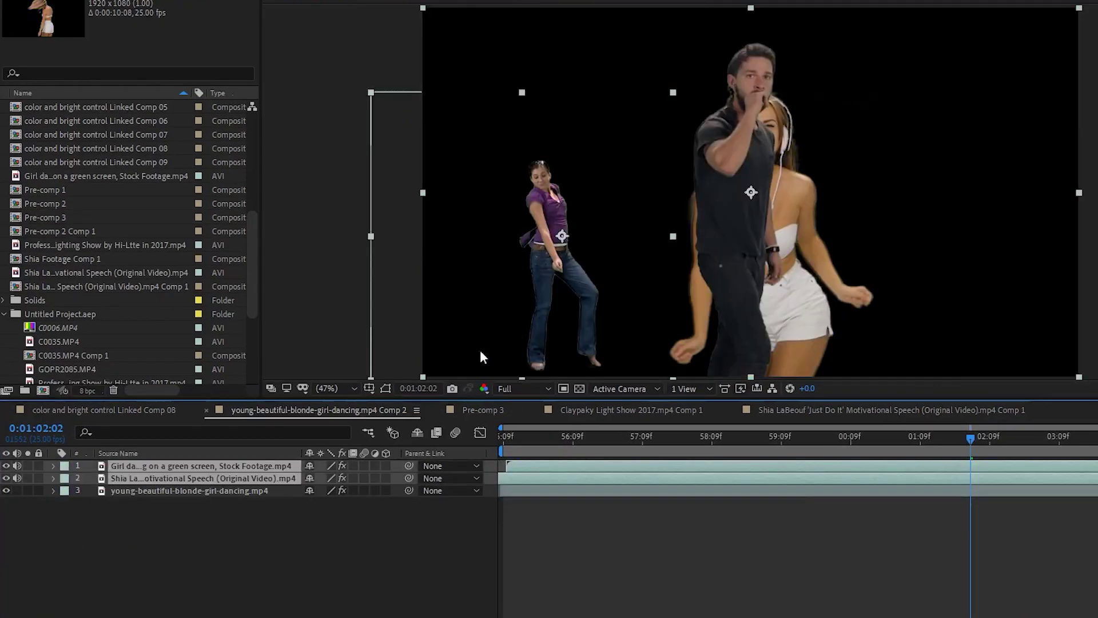